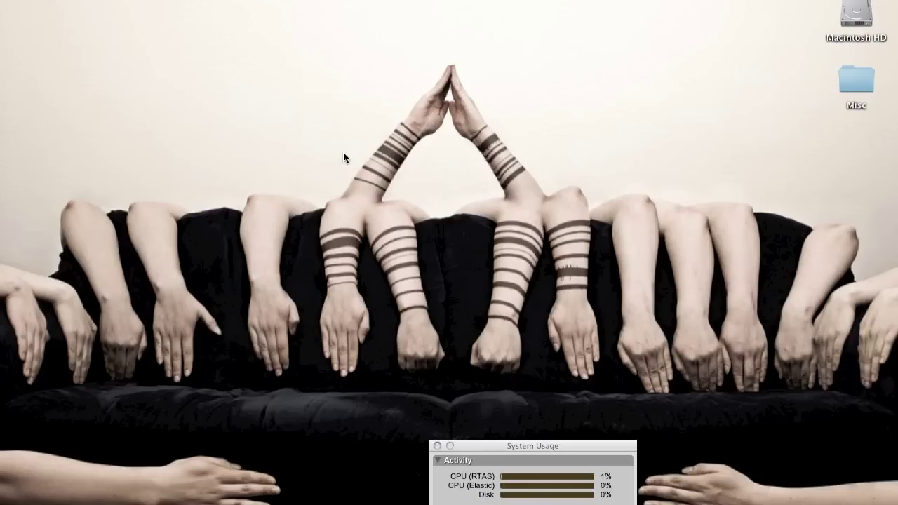
Step: Open the recent session Crusher DRUMS St1.ptf with the current ProFire 610 playback engine and decline the detailed session report
{"action": "left_click", "coordinate": [103, 0]}
{"action": "mouse_move", "coordinate": [213, 26]}
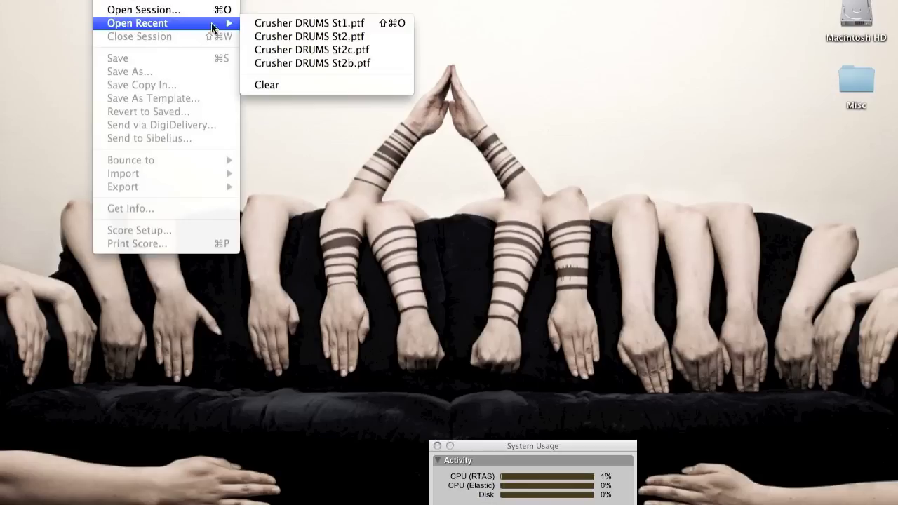
{"action": "left_click", "coordinate": [323, 28]}
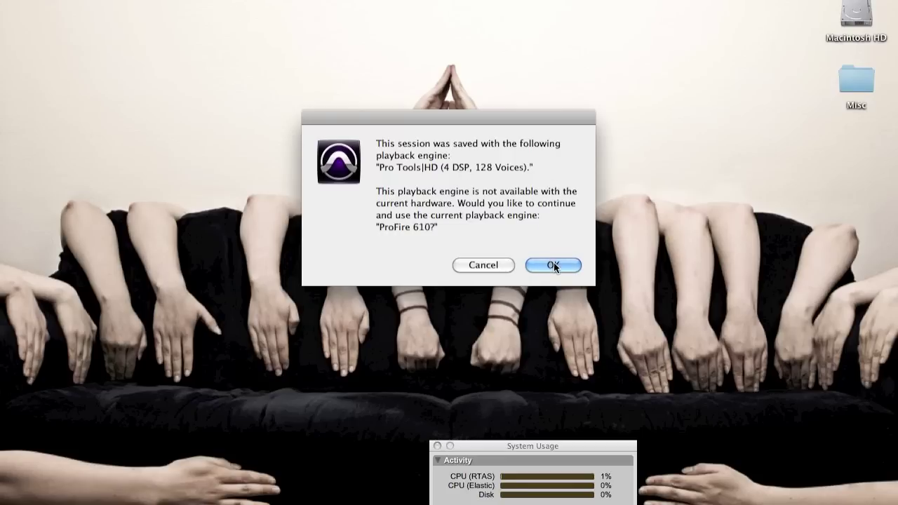
{"action": "left_click", "coordinate": [553, 265]}
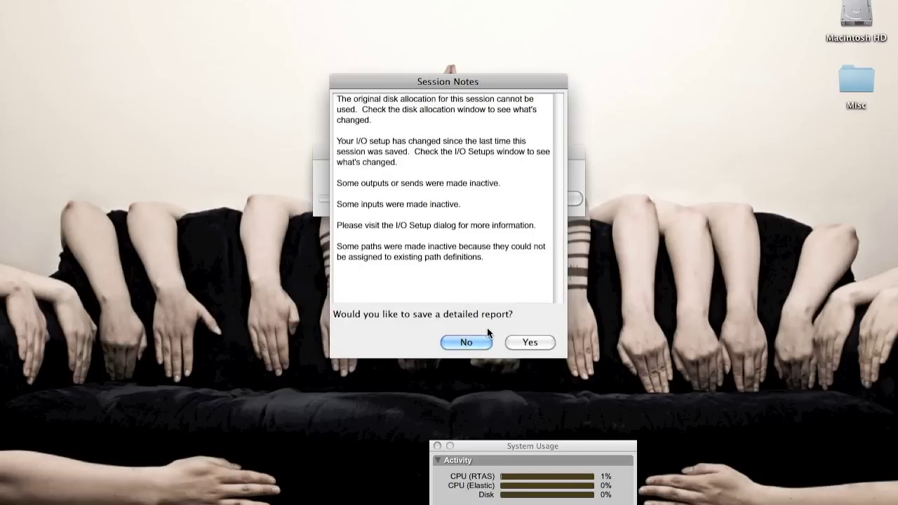
{"action": "left_click", "coordinate": [469, 341]}
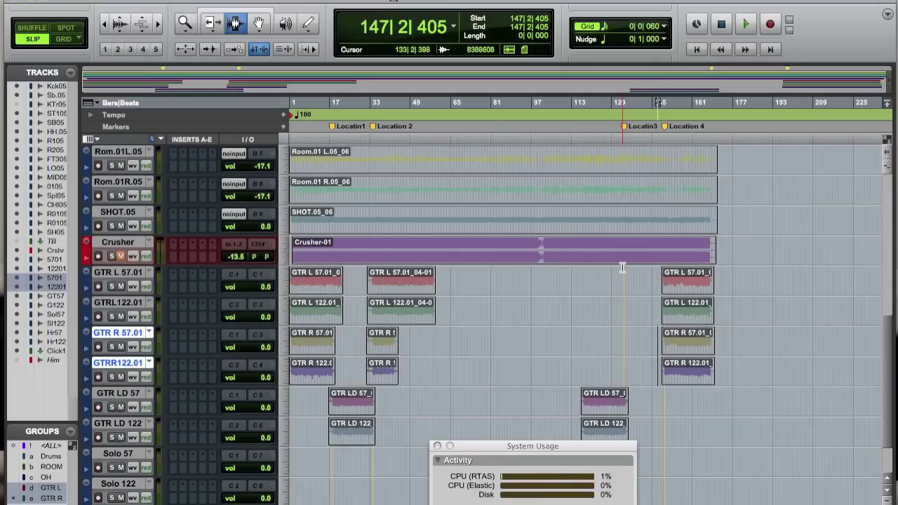
Step: Examine the channel strips in the Mix window, from the drum tracks across to the guitar and click tracks
{"action": "key", "text": "super+equal"}
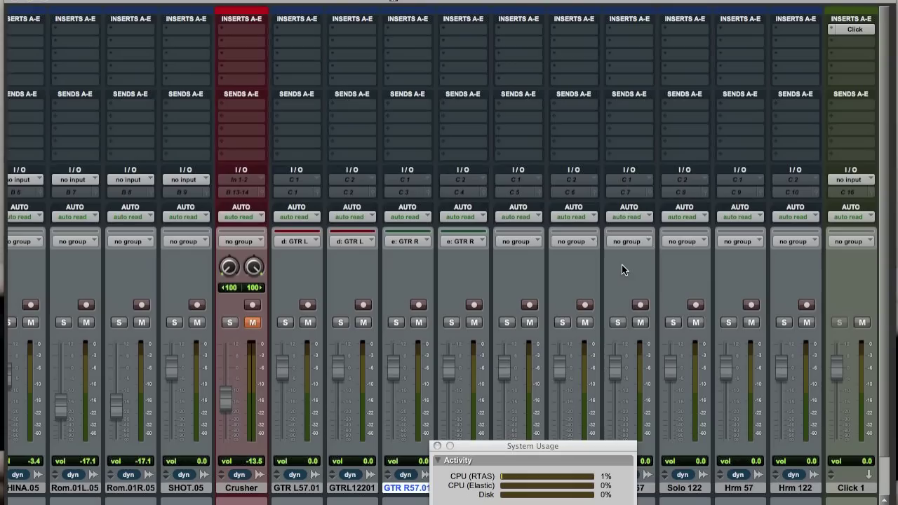
{"action": "scroll", "coordinate": [544, 272], "scroll_direction": "left", "scroll_amount": 10}
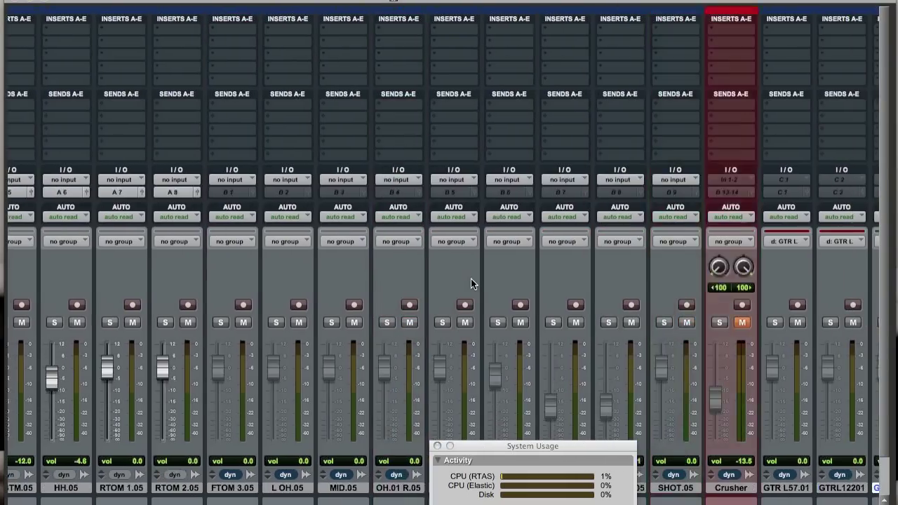
{"action": "scroll", "coordinate": [79, 269], "scroll_direction": "right", "scroll_amount": 10}
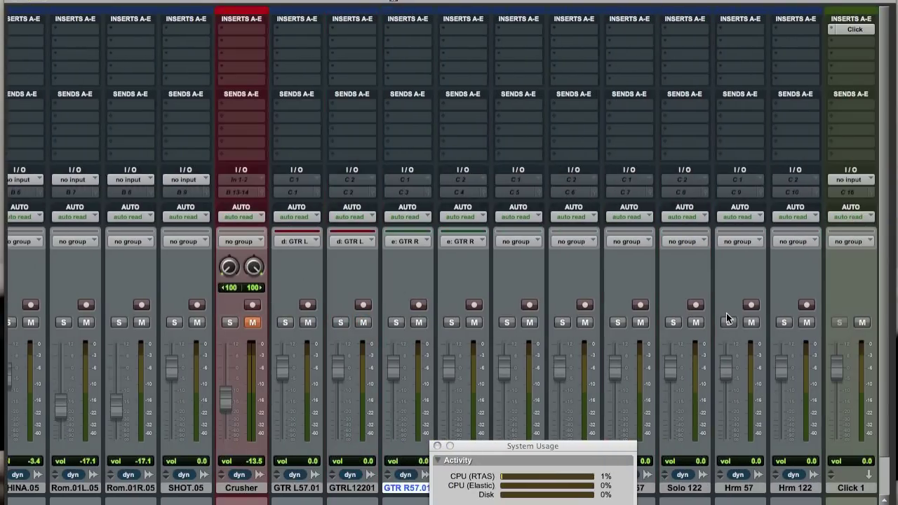
{"action": "scroll", "coordinate": [726, 312], "scroll_direction": "left", "scroll_amount": 10}
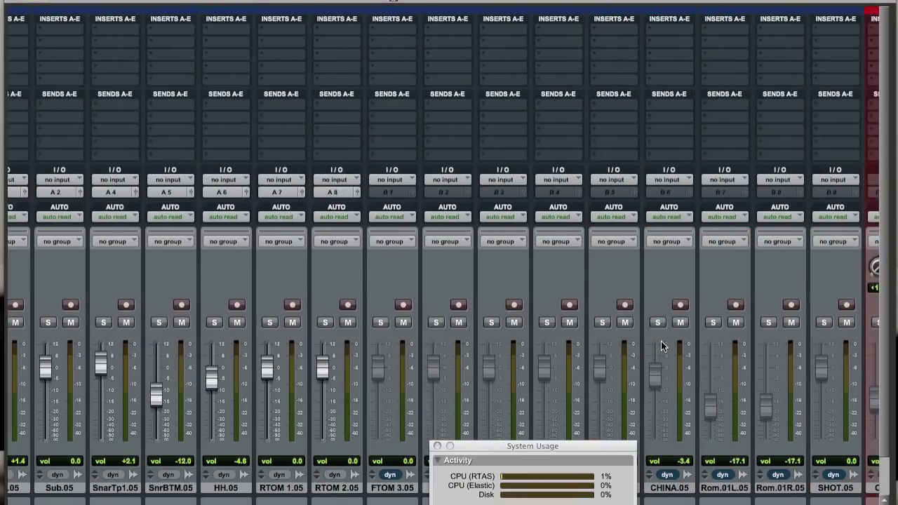
{"action": "scroll", "coordinate": [139, 333], "scroll_direction": "down", "scroll_amount": 3}
{"action": "scroll", "coordinate": [38, 494], "scroll_direction": "right", "scroll_amount": 10}
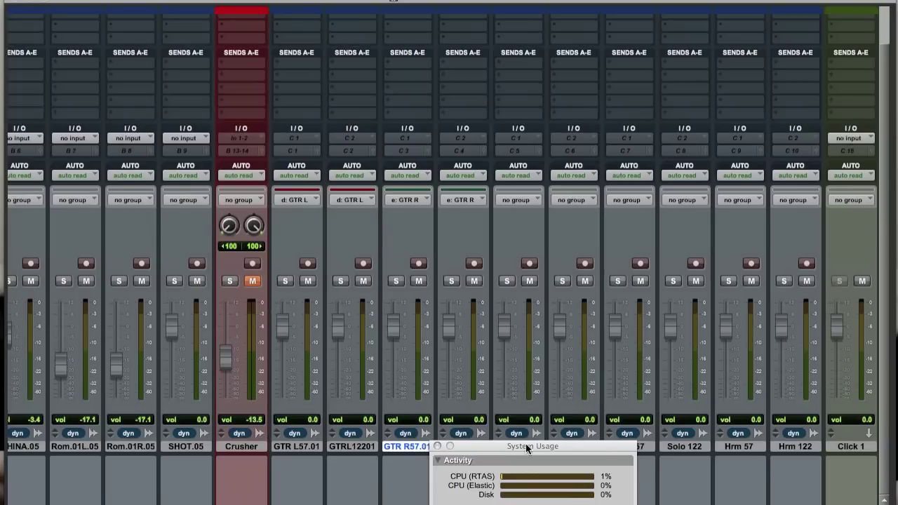
Step: Move the System Usage window off the mixer's track names and select the Crusher track
{"action": "left_click_drag", "start_coordinate": [526, 445], "coordinate": [547, 298]}
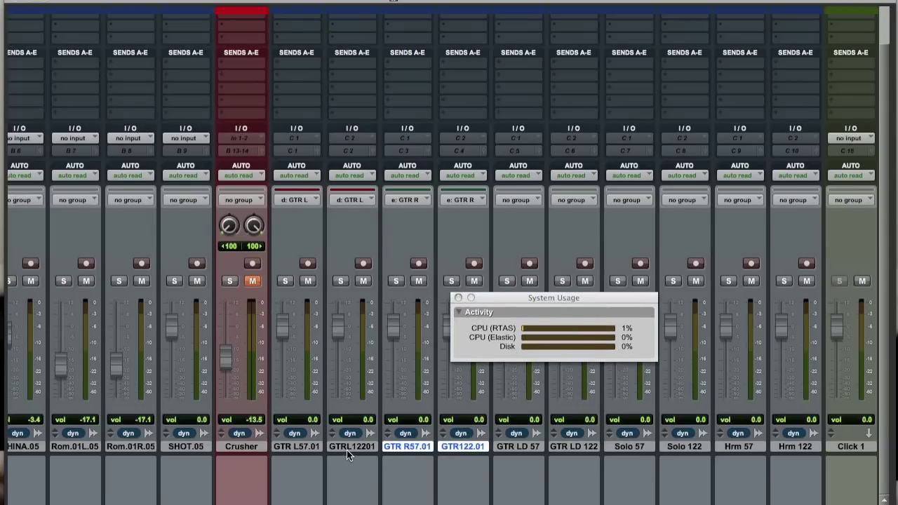
{"action": "left_click", "coordinate": [248, 450]}
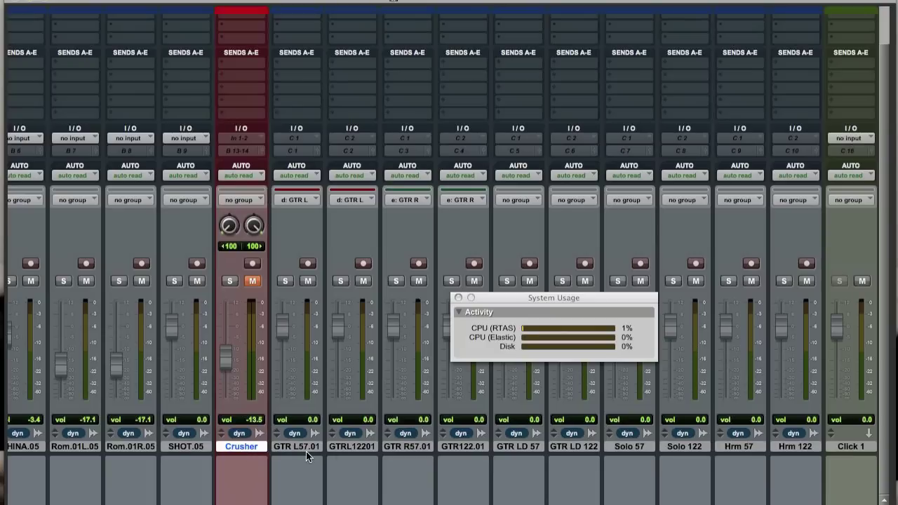
{"action": "scroll", "coordinate": [780, 456], "scroll_direction": "left", "scroll_amount": 10}
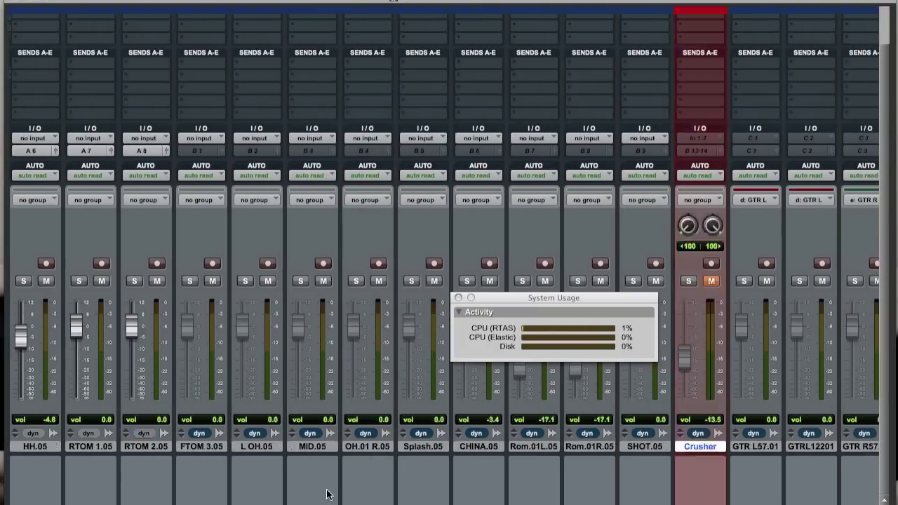
{"action": "scroll", "coordinate": [757, 484], "scroll_direction": "right", "scroll_amount": 10}
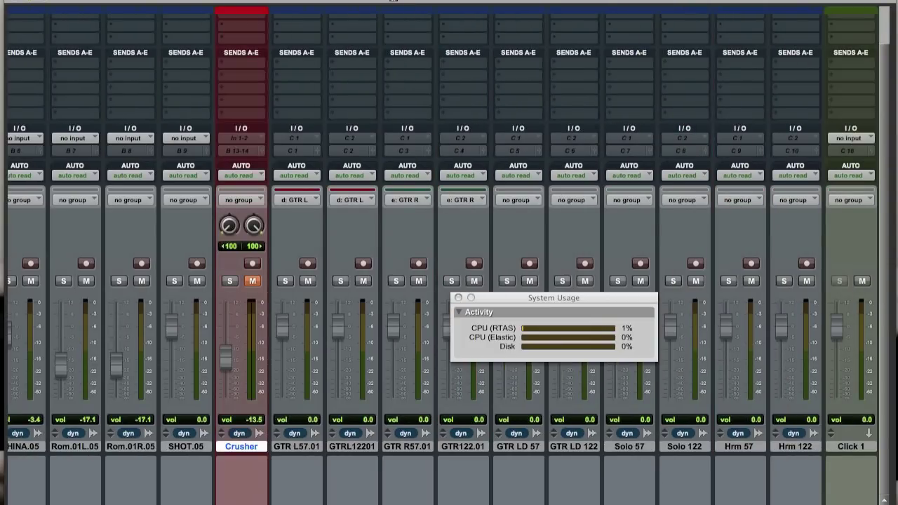
Step: Open the recent session Crusher DRUMS St2c.ptf without saving changes to Crusher DRUMS St1, declining the detailed report
{"action": "left_click", "coordinate": [105, 0]}
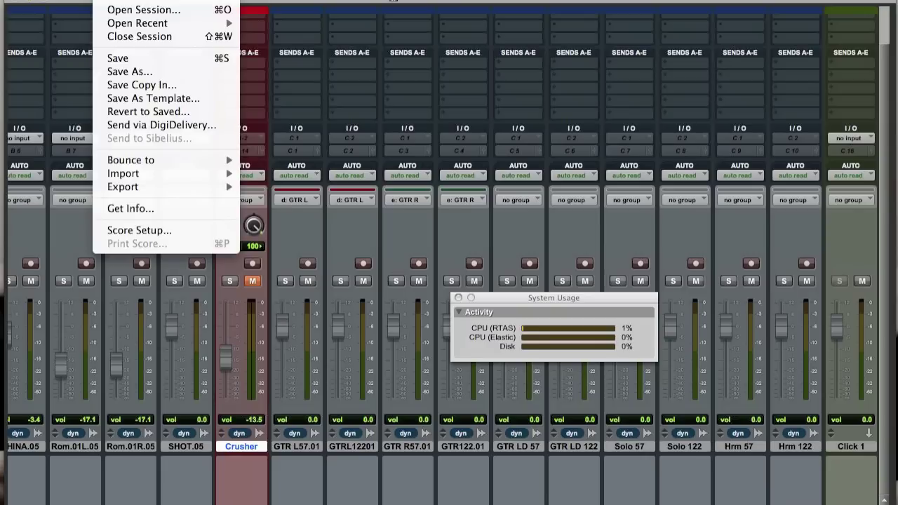
{"action": "mouse_move", "coordinate": [164, 25]}
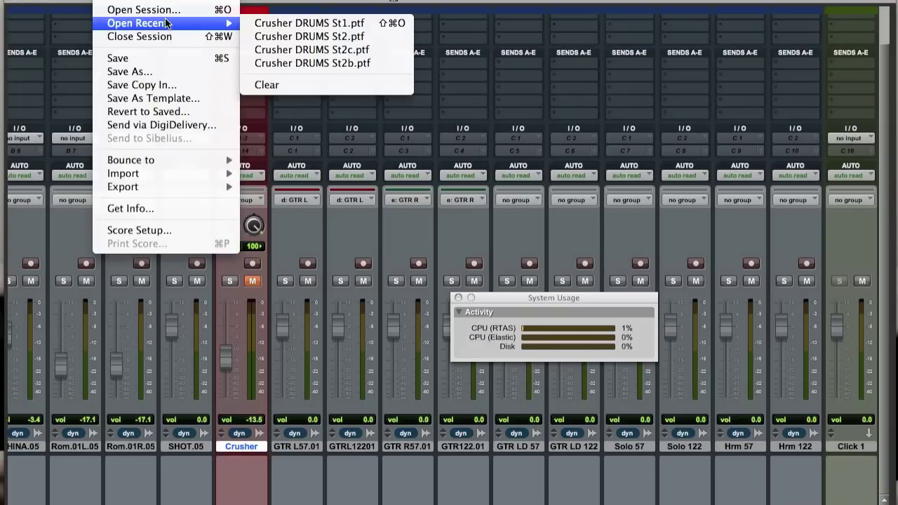
{"action": "left_click", "coordinate": [368, 49]}
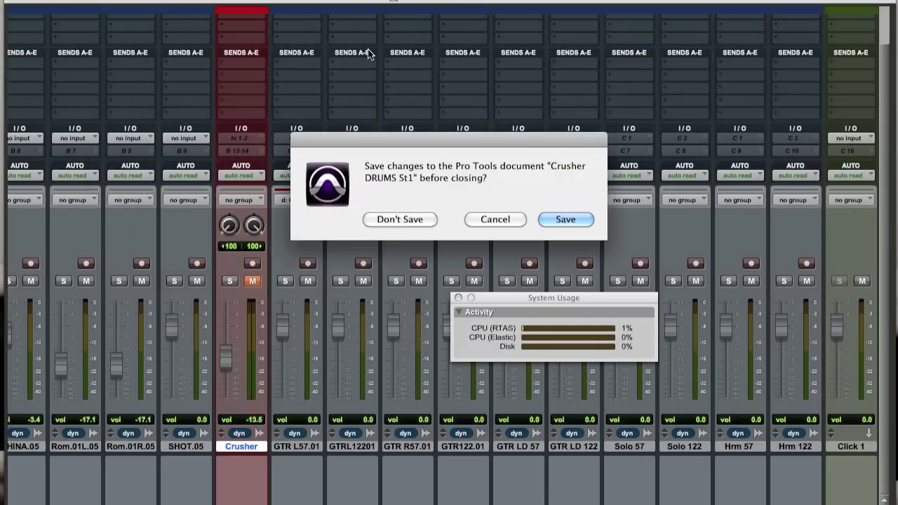
{"action": "left_click", "coordinate": [399, 219]}
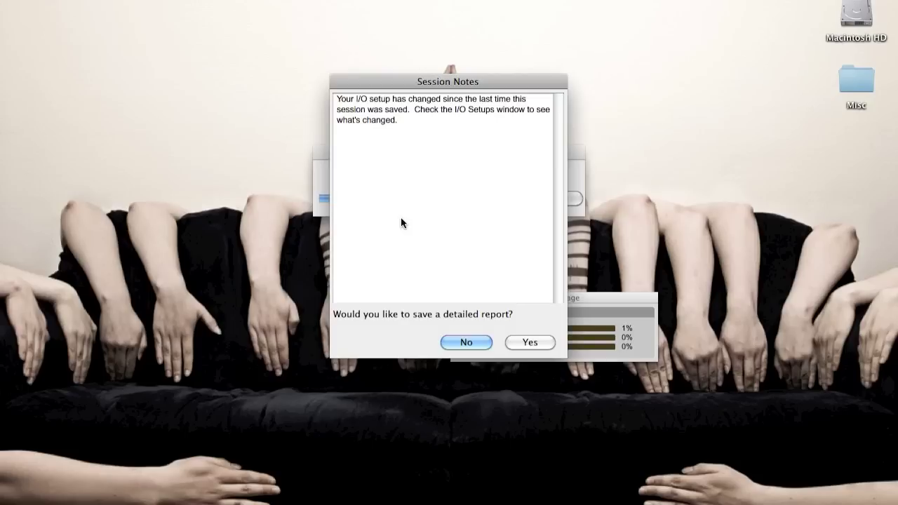
{"action": "key", "text": "Return"}
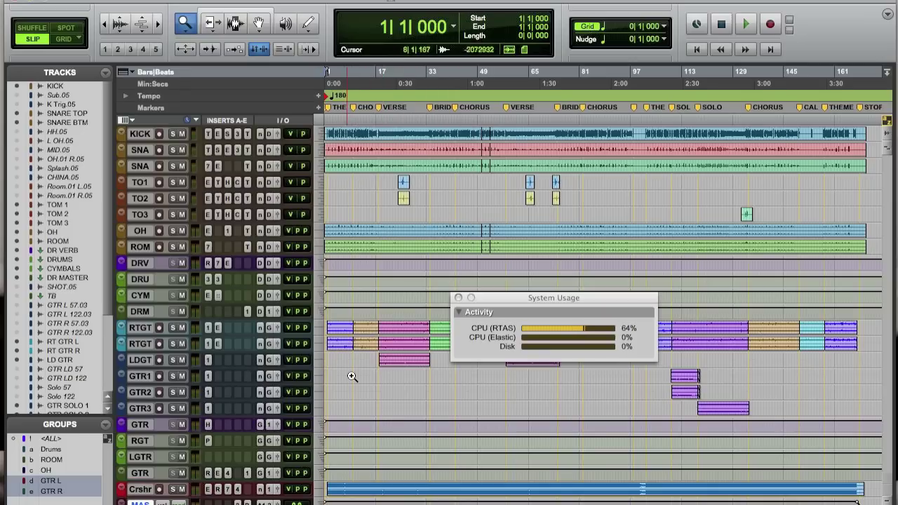
Step: Show the Mix window and turn off its narrow view so the channel strips display at full width
{"action": "key", "text": "super+equal"}
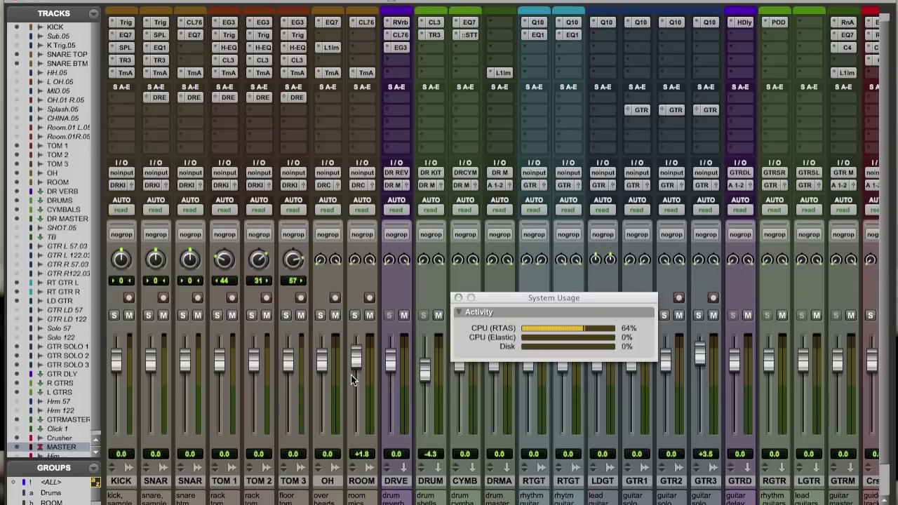
{"action": "scroll", "coordinate": [314, 293], "scroll_direction": "right", "scroll_amount": 1}
{"action": "scroll", "coordinate": [257, 303], "scroll_direction": "left", "scroll_amount": 1}
{"action": "left_click", "coordinate": [198, 0]}
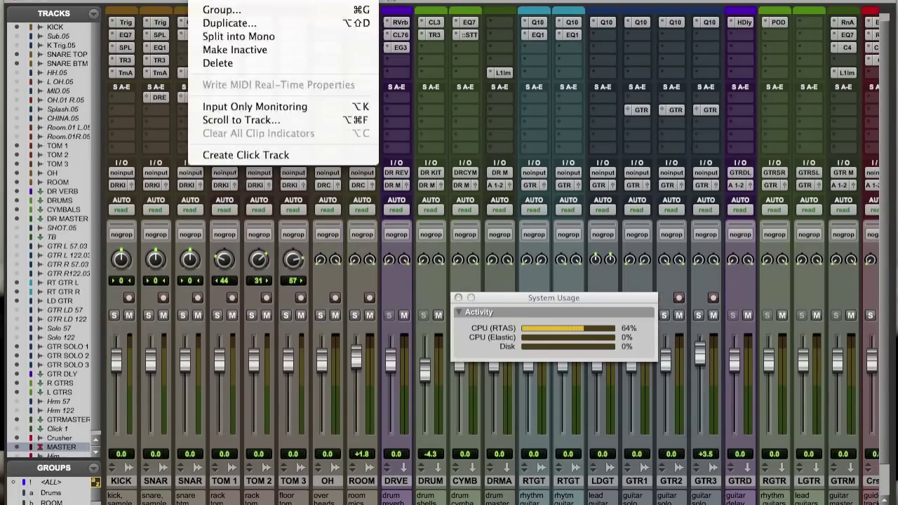
{"action": "left_click", "coordinate": [177, 10]}
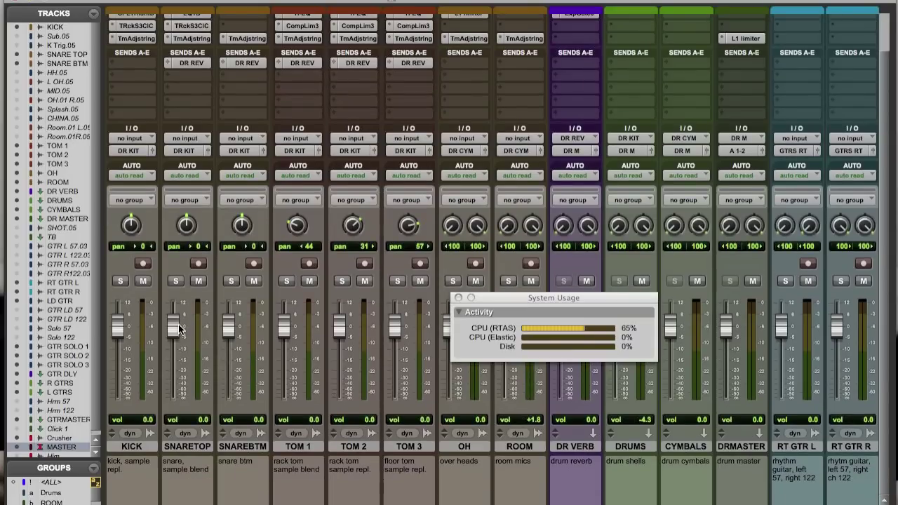
Step: Examine the prepared mixer's channel strips, routing, inserts and track comments from KICK through MASTER
{"action": "scroll", "coordinate": [145, 489], "scroll_direction": "right", "scroll_amount": 10}
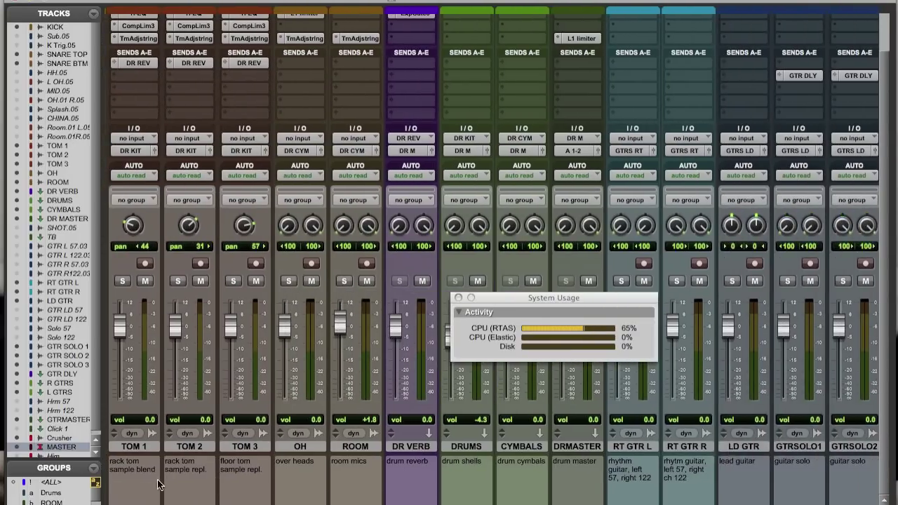
{"action": "scroll", "coordinate": [235, 462], "scroll_direction": "left", "scroll_amount": 8}
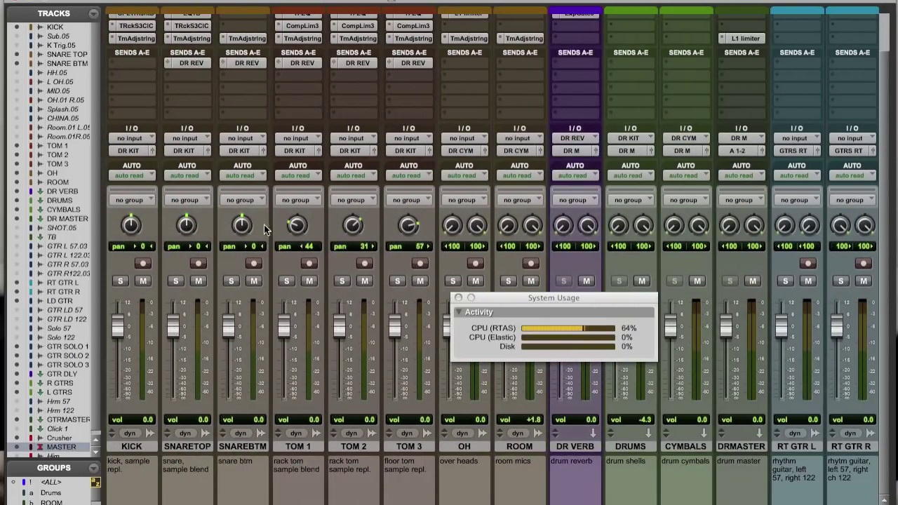
{"action": "scroll", "coordinate": [339, 282], "scroll_direction": "right", "scroll_amount": 5}
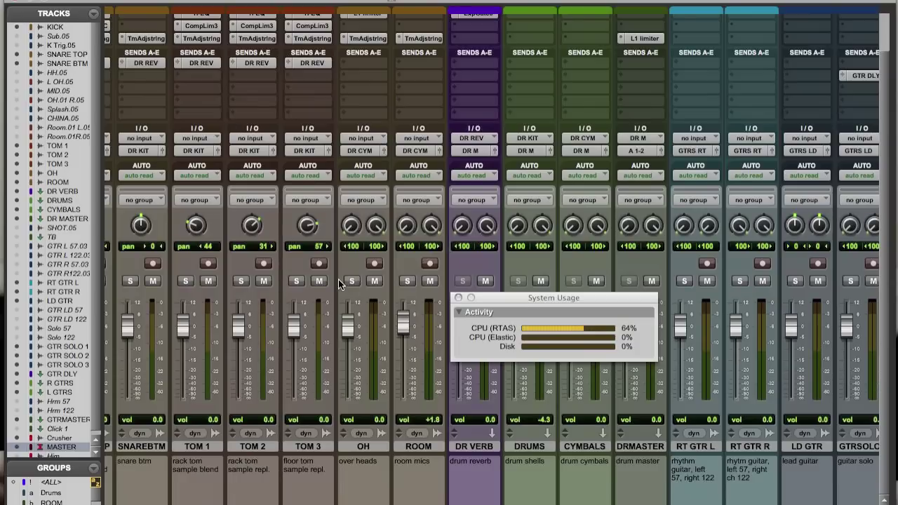
{"action": "scroll", "coordinate": [339, 281], "scroll_direction": "right", "scroll_amount": 15}
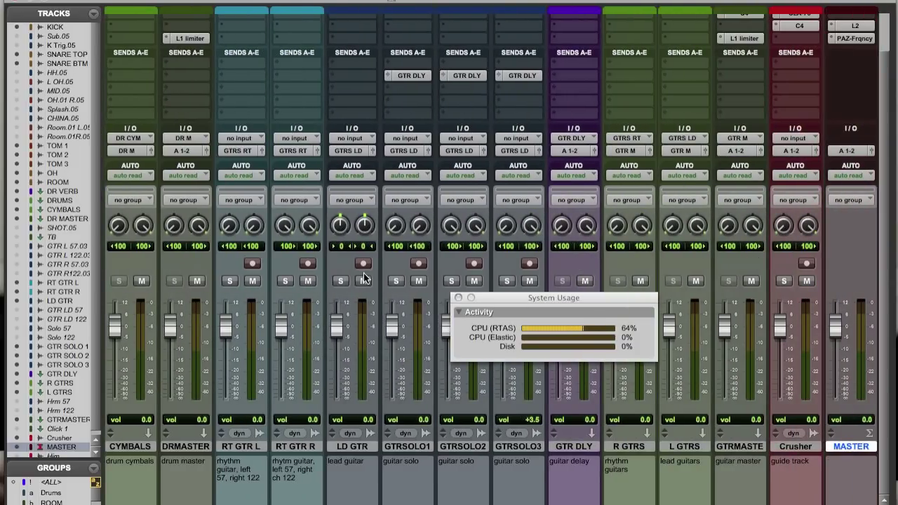
{"action": "scroll", "coordinate": [363, 279], "scroll_direction": "left", "scroll_amount": 18}
{"action": "scroll", "coordinate": [364, 278], "scroll_direction": "up", "scroll_amount": 3}
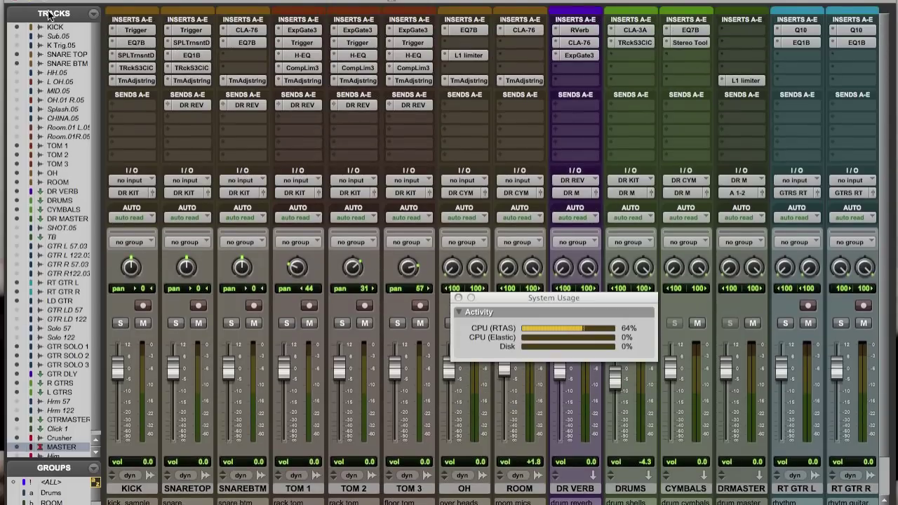
Step: In the Edit window, enable the Drums group and enlarge the track heights
{"action": "key", "text": "super+equal"}
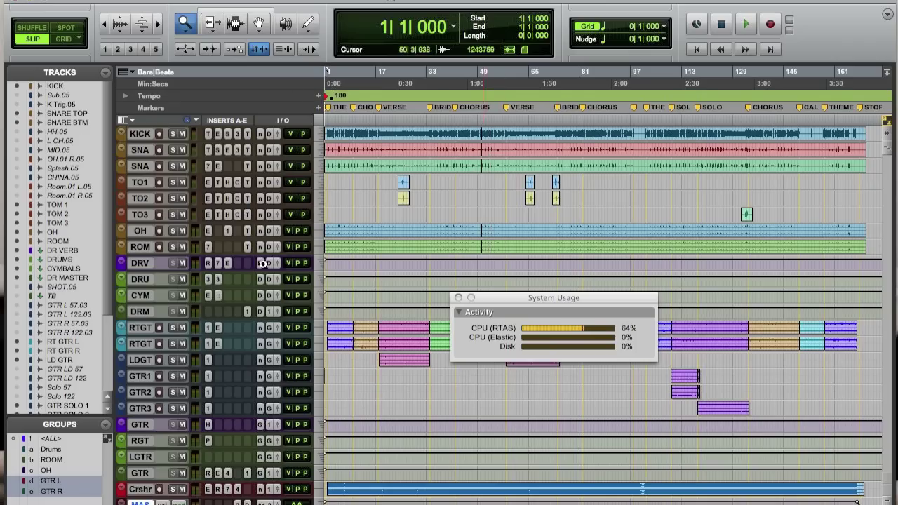
{"action": "left_click", "coordinate": [51, 450]}
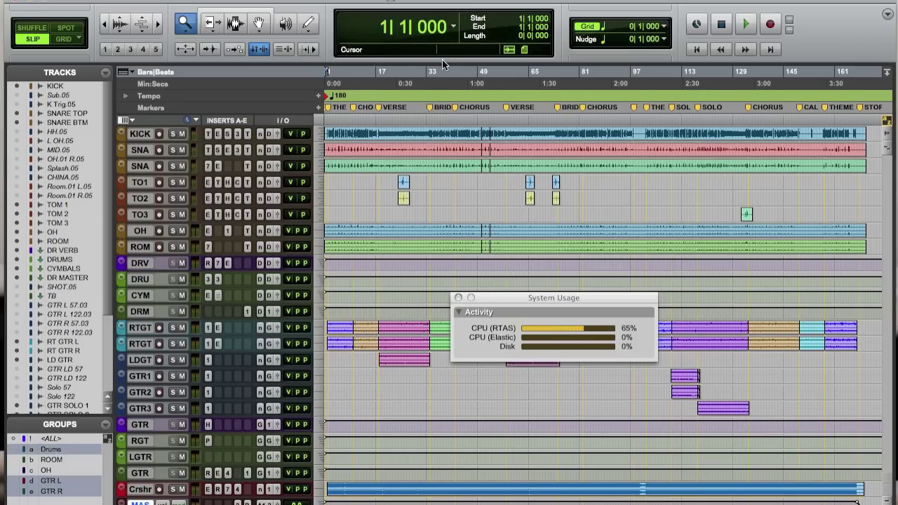
{"action": "left_click", "coordinate": [235, 24]}
{"action": "left_click", "coordinate": [365, 156]}
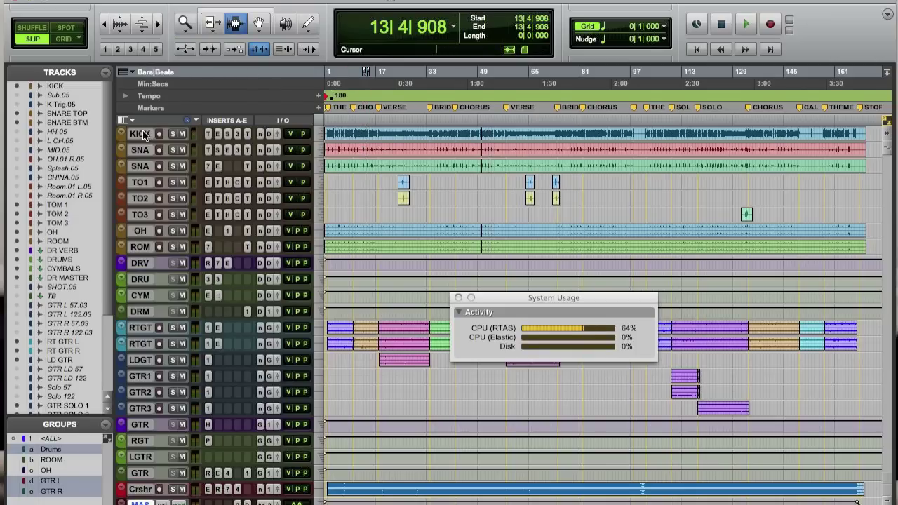
{"action": "left_click_drag", "start_coordinate": [140, 140], "coordinate": [141, 172]}
Step: View the drum group's alternate playlists by switching KICK to Kick.03, and return to the KICK playlist
{"action": "left_click", "coordinate": [185, 127]}
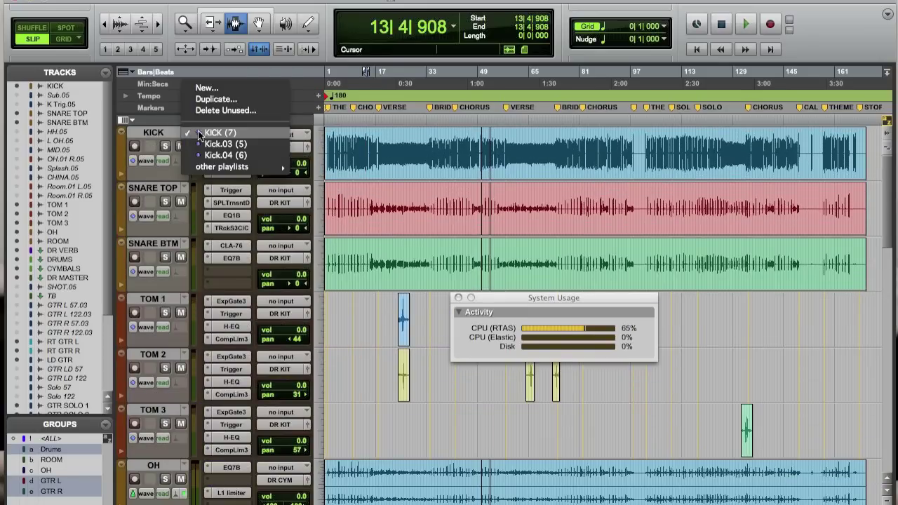
{"action": "left_click", "coordinate": [225, 145]}
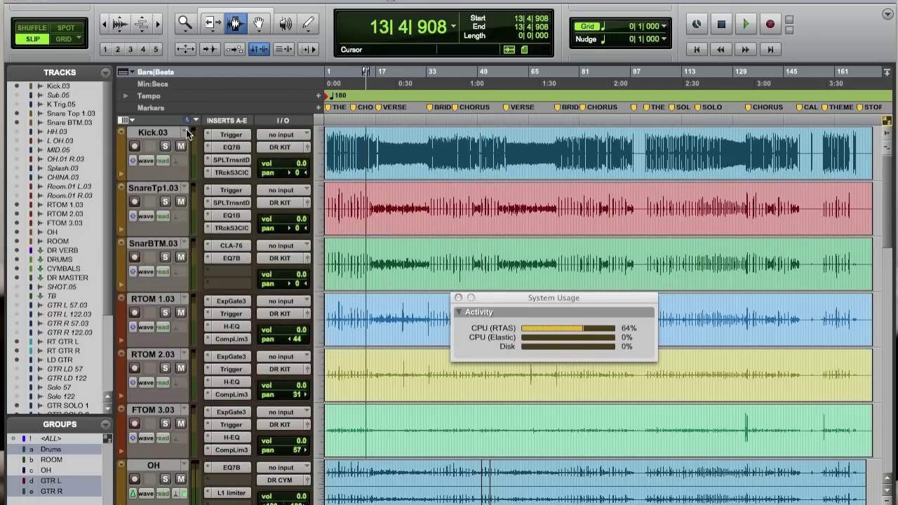
{"action": "left_click", "coordinate": [186, 129]}
{"action": "left_click", "coordinate": [216, 124]}
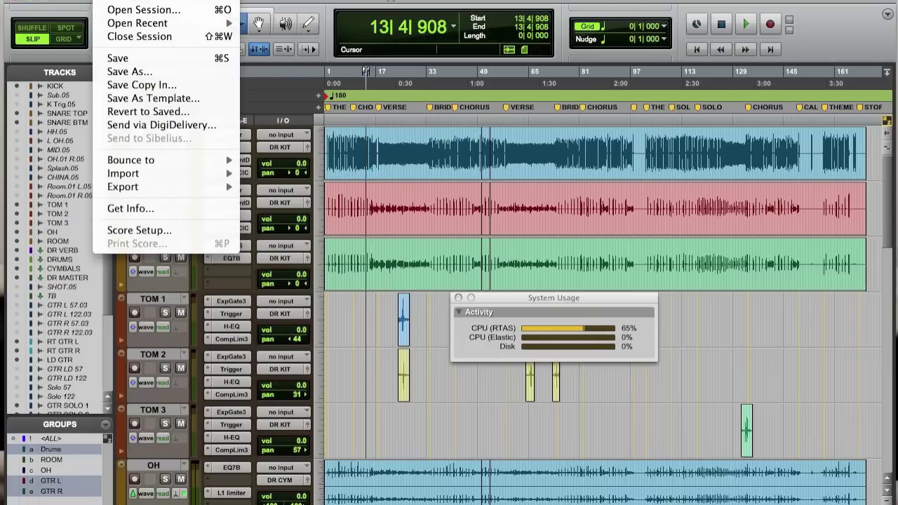
Step: Save the session as Crusher DRUMS St2c STRIPPED and delete every unused playlist, from CHINA.03 through Sub.04
{"action": "left_click", "coordinate": [141, 71]}
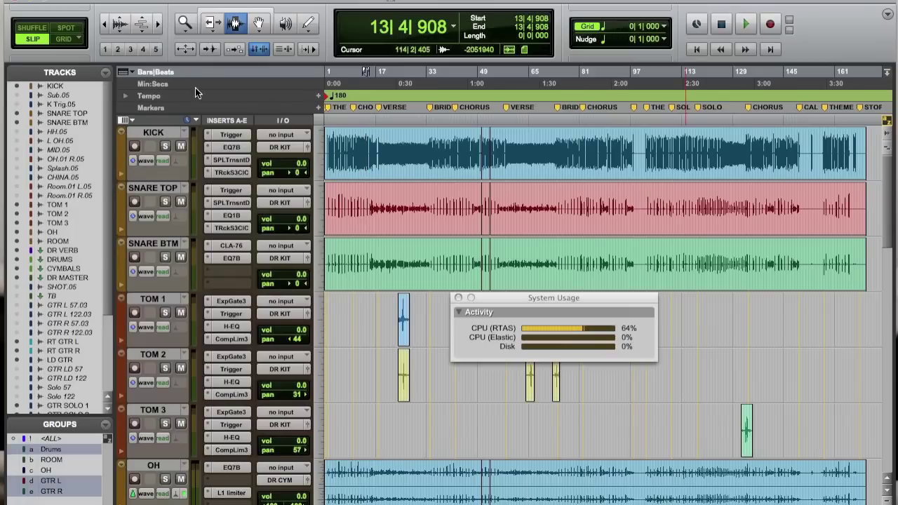
{"action": "left_click", "coordinate": [188, 134]}
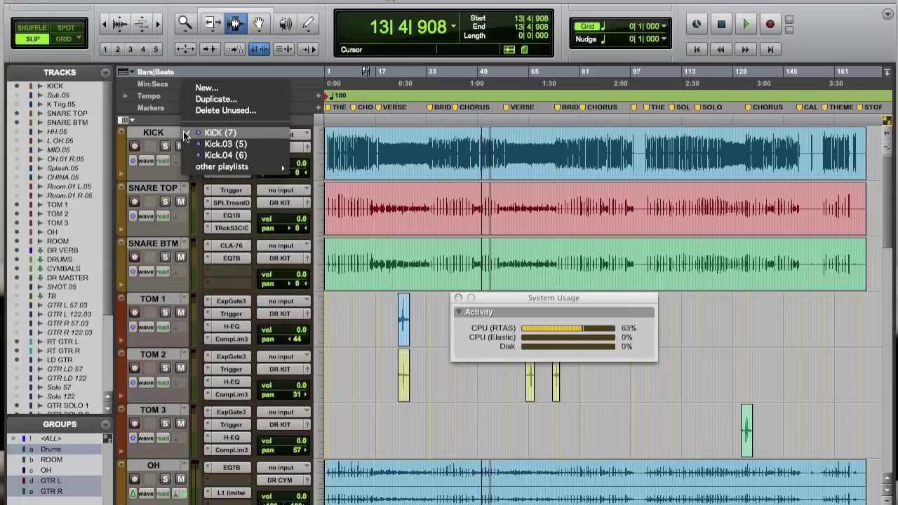
{"action": "left_click", "coordinate": [225, 113]}
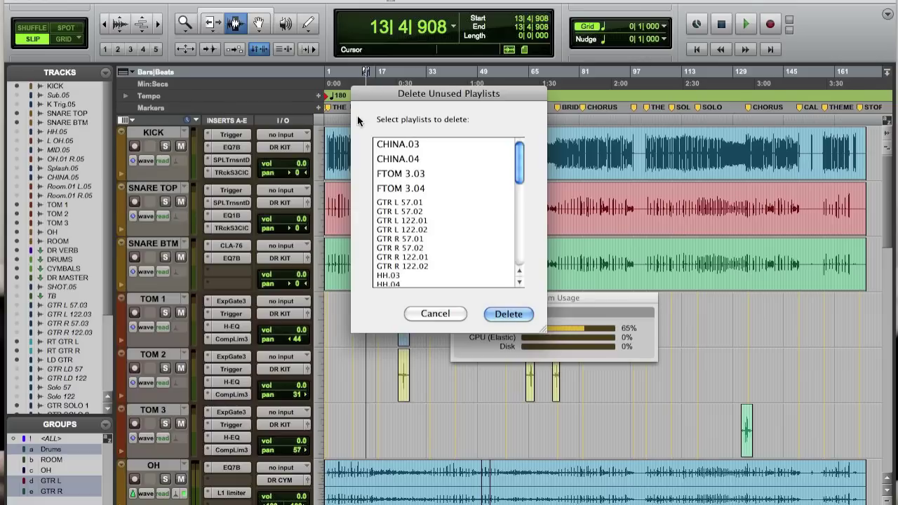
{"action": "left_click_drag", "start_coordinate": [519, 158], "coordinate": [515, 132]}
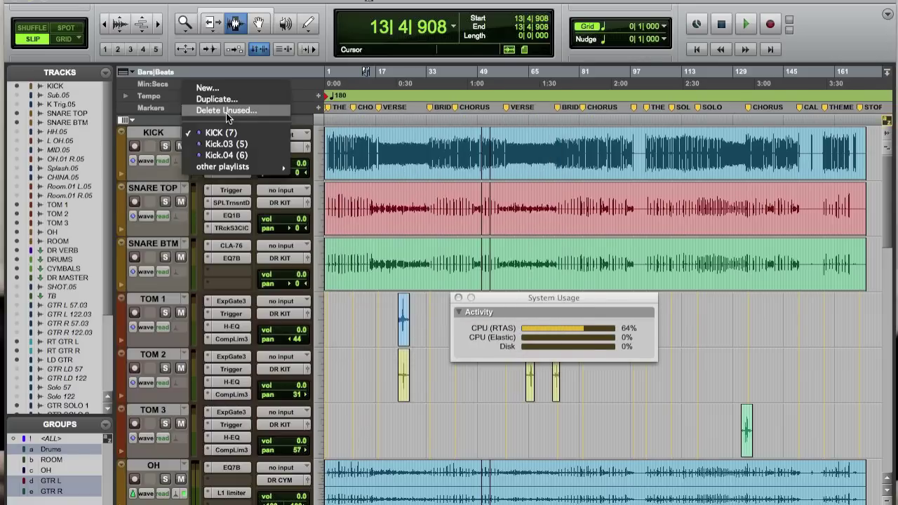
{"action": "left_click", "coordinate": [226, 113]}
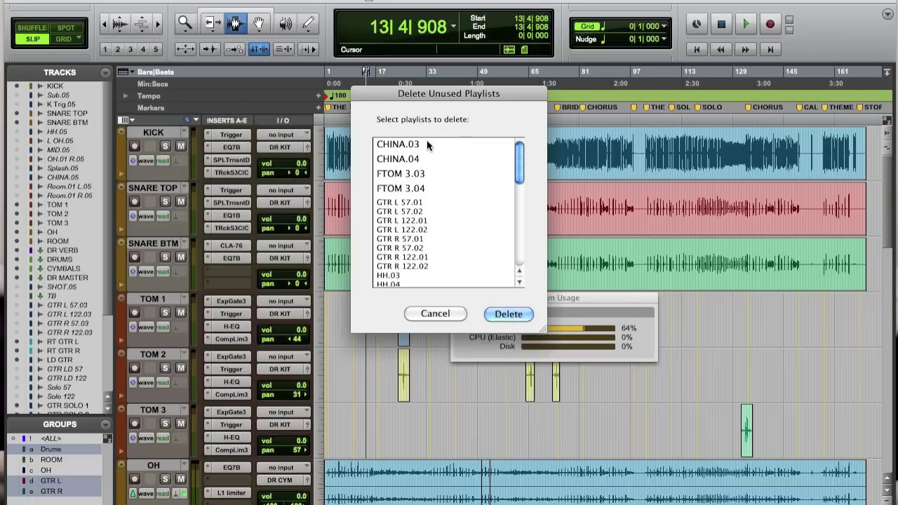
{"action": "scroll", "coordinate": [414, 235], "scroll_direction": "down", "scroll_amount": 10}
{"action": "left_click", "coordinate": [408, 275], "text": "shift"}
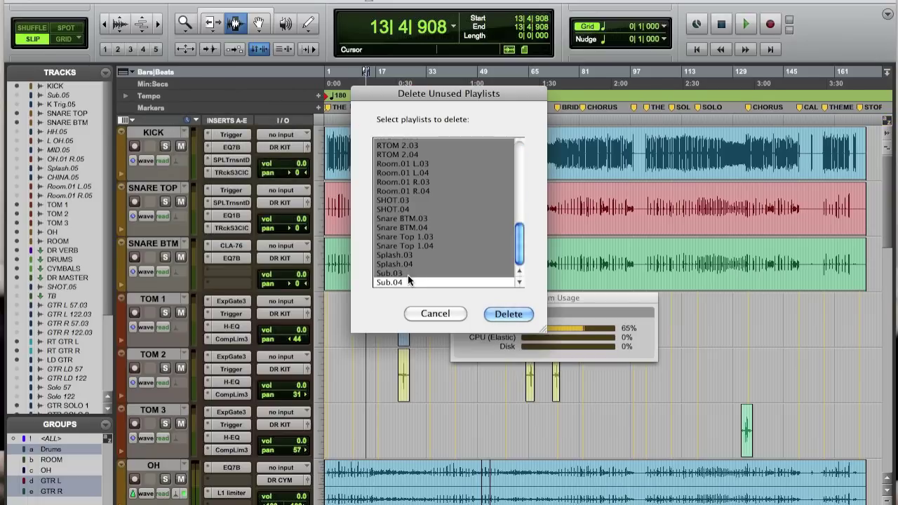
{"action": "left_click", "coordinate": [433, 282], "text": "shift"}
{"action": "left_click", "coordinate": [509, 314]}
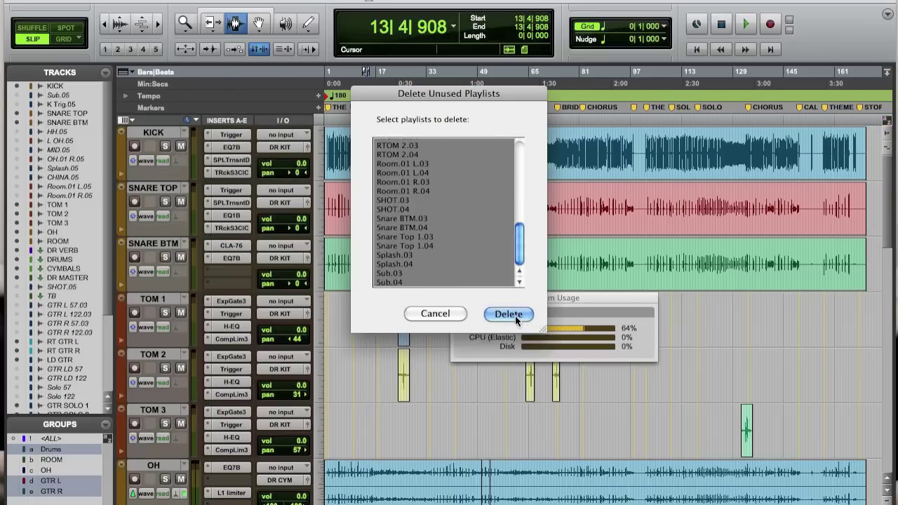
{"action": "left_click", "coordinate": [185, 135]}
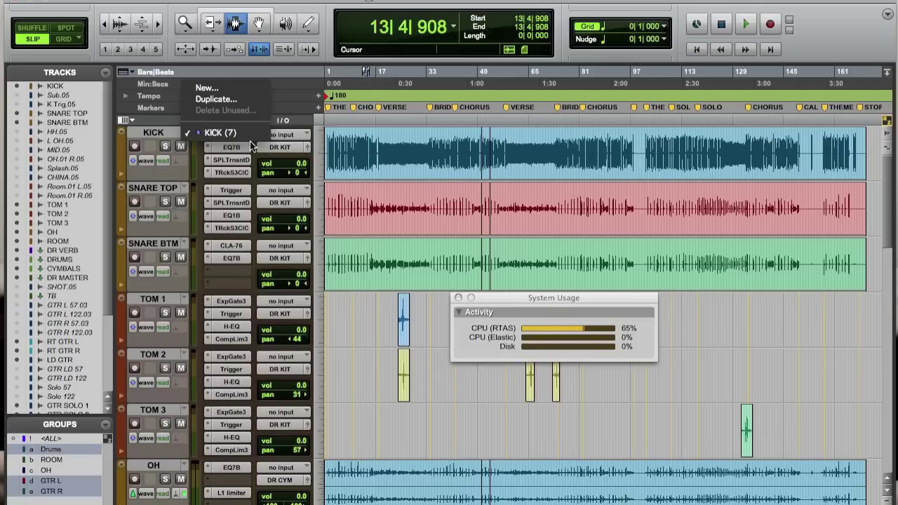
{"action": "key", "text": "Escape"}
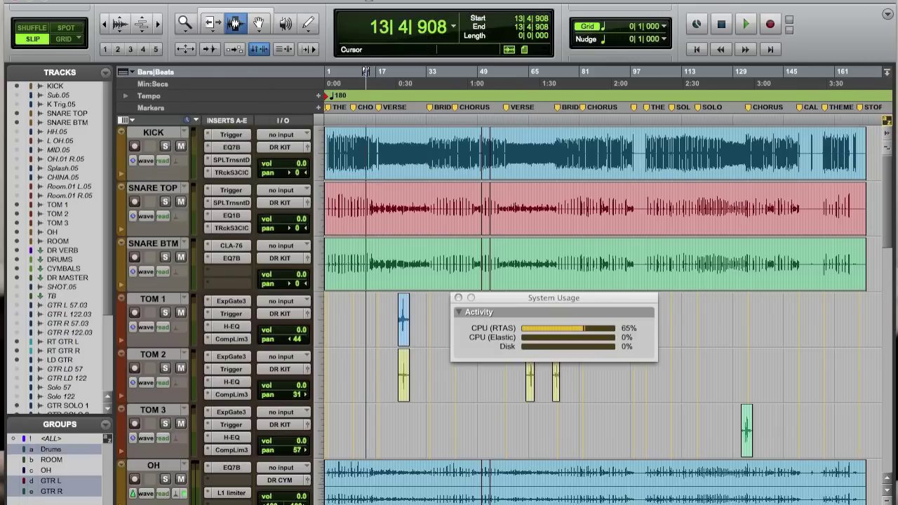
Step: Show the Regions list, select the unused regions and remove them from the session without deleting their source files
{"action": "left_click", "coordinate": [883, 503]}
{"action": "left_click", "coordinate": [885, 73]}
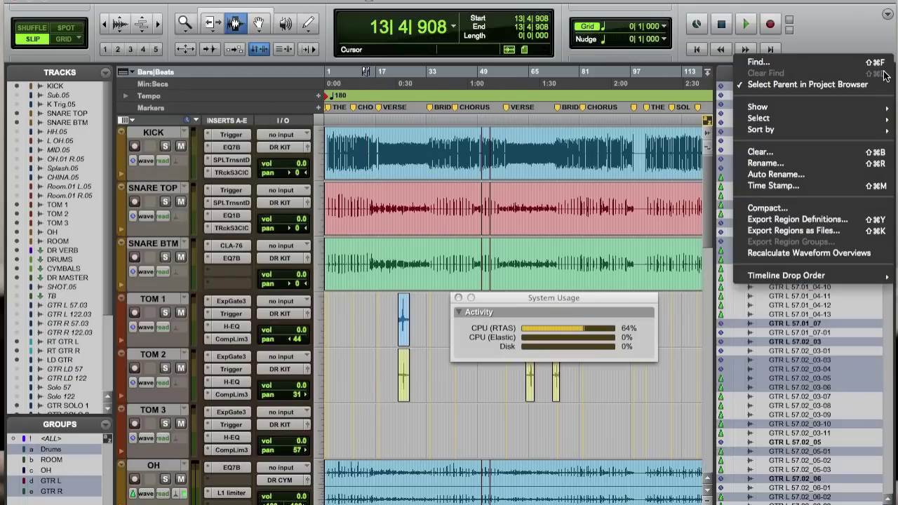
{"action": "mouse_move", "coordinate": [847, 117]}
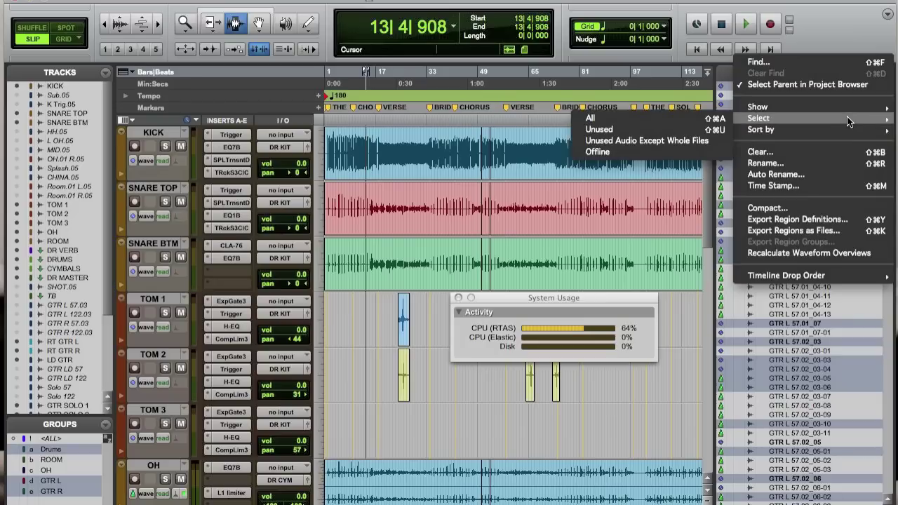
{"action": "left_click", "coordinate": [631, 128]}
{"action": "left_click", "coordinate": [885, 73]}
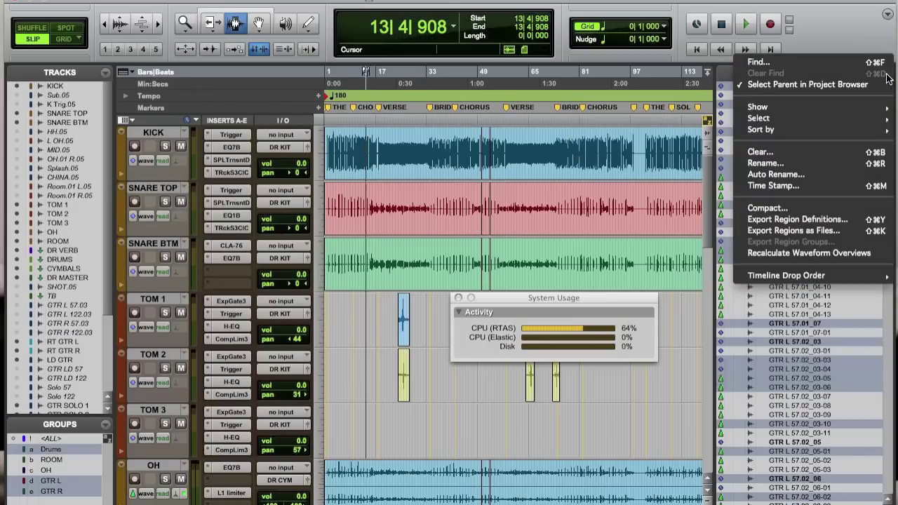
{"action": "mouse_move", "coordinate": [803, 118]}
{"action": "left_click", "coordinate": [772, 154]}
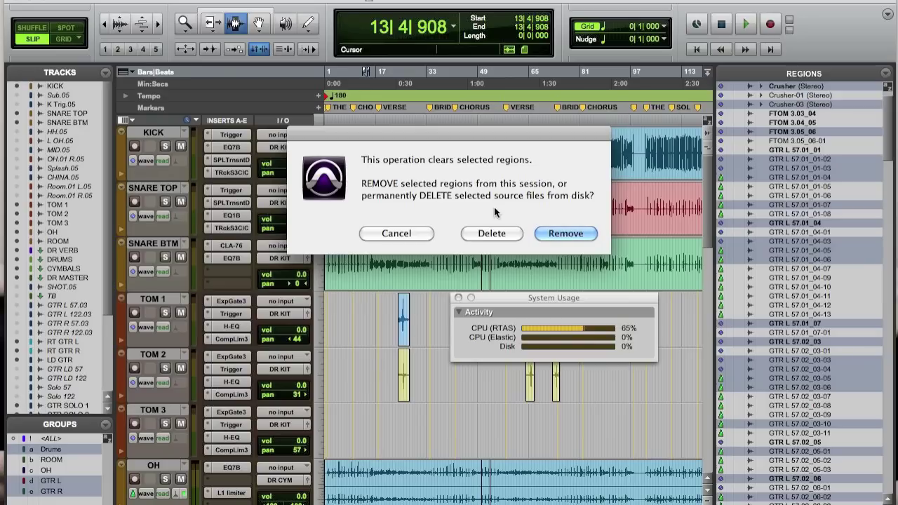
{"action": "left_click", "coordinate": [581, 235]}
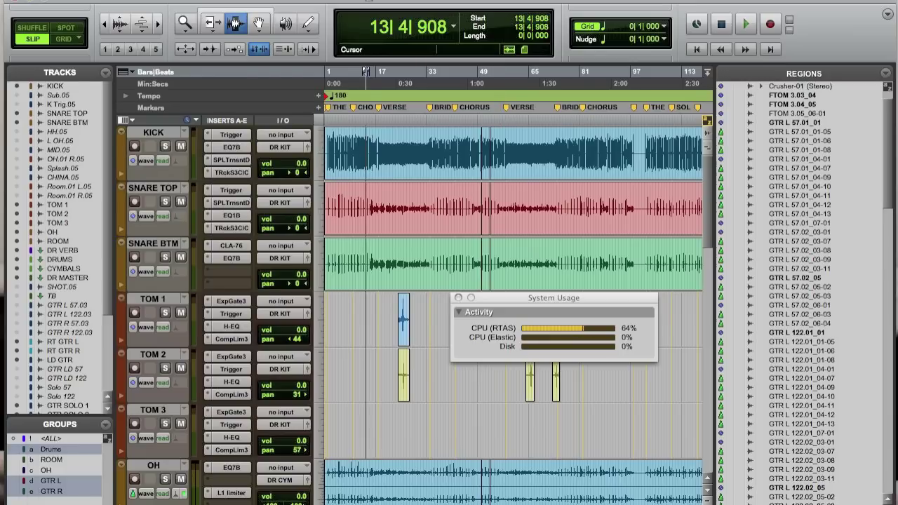
Step: Set up a session copy that includes all audio files, the session and root plug-in settings folders, and movie/video files
{"action": "left_click", "coordinate": [104, 1]}
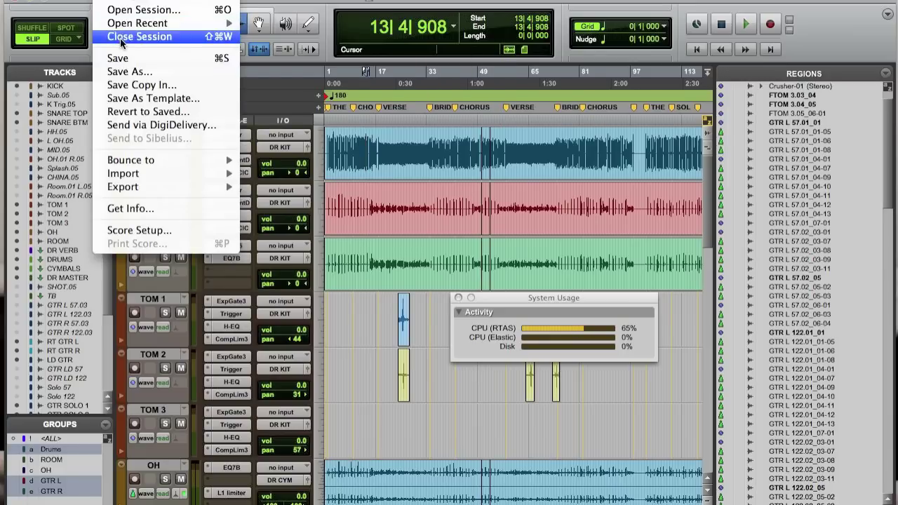
{"action": "left_click", "coordinate": [140, 85]}
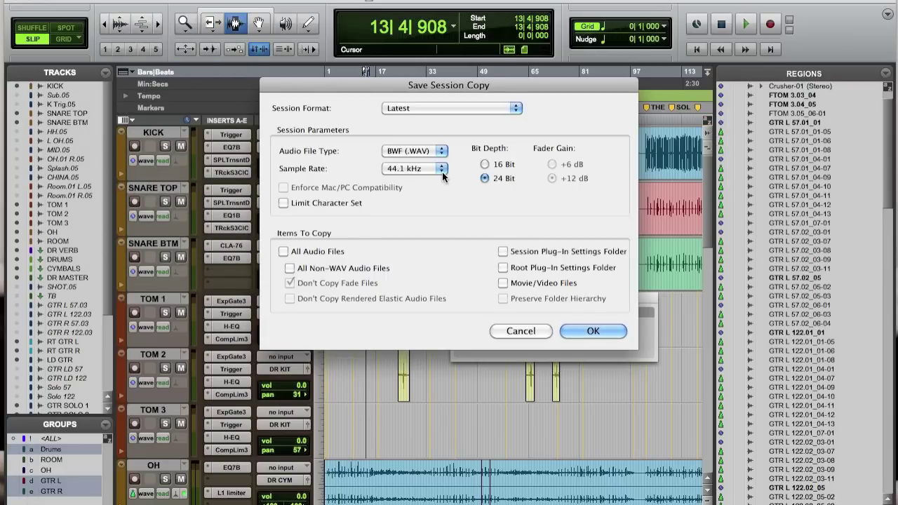
{"action": "left_click", "coordinate": [299, 257]}
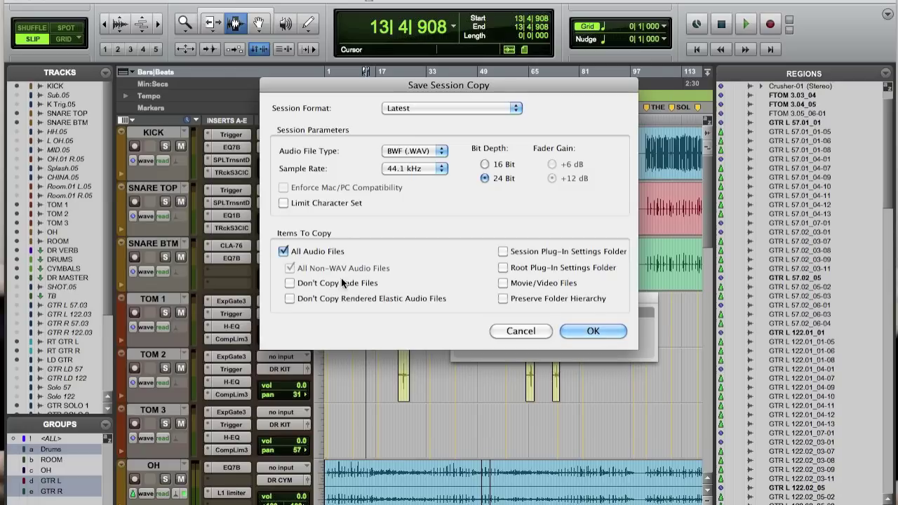
{"action": "left_click", "coordinate": [503, 251]}
{"action": "left_click", "coordinate": [504, 283]}
{"action": "left_click", "coordinate": [504, 268]}
{"action": "left_click", "coordinate": [503, 299]}
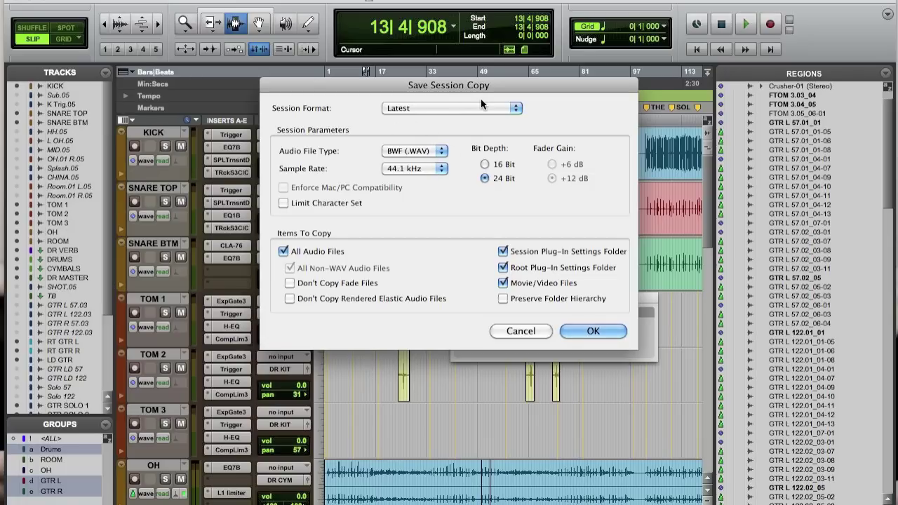
Step: Keep the session format at Latest and save the copy in Downloads as Copy of Crusher DRUMS St2c STRIPPED
{"action": "left_click", "coordinate": [445, 109]}
{"action": "left_click", "coordinate": [539, 105]}
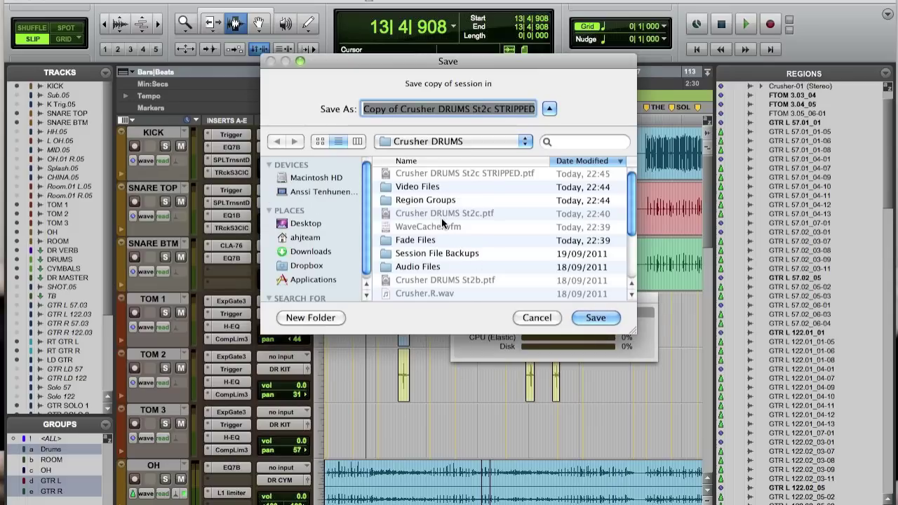
{"action": "key", "text": "super+Up"}
{"action": "left_click", "coordinate": [397, 205]}
{"action": "left_click", "coordinate": [593, 317]}
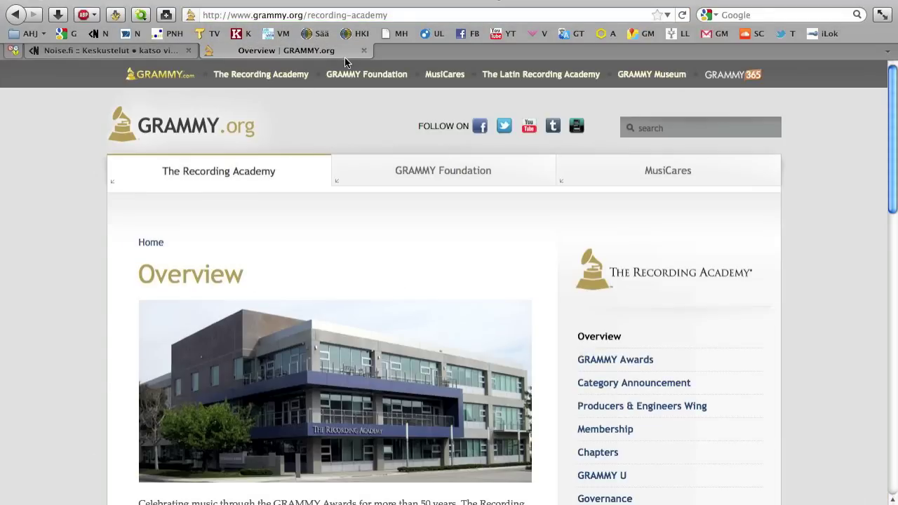
Step: On GRAMMY.org in the browser, open the Producers & Engineers Wing's Guidelines & Recommendations page and look through its technical documents
{"action": "mouse_move", "coordinate": [590, 316]}
{"action": "left_click", "coordinate": [668, 412]}
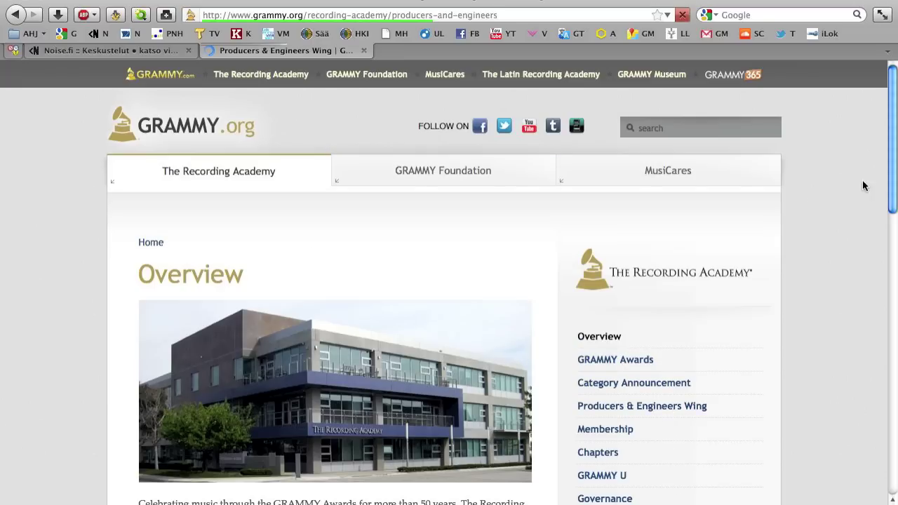
{"action": "scroll", "coordinate": [894, 137], "scroll_direction": "down", "scroll_amount": 2}
{"action": "left_click_drag", "start_coordinate": [894, 137], "coordinate": [890, 174]}
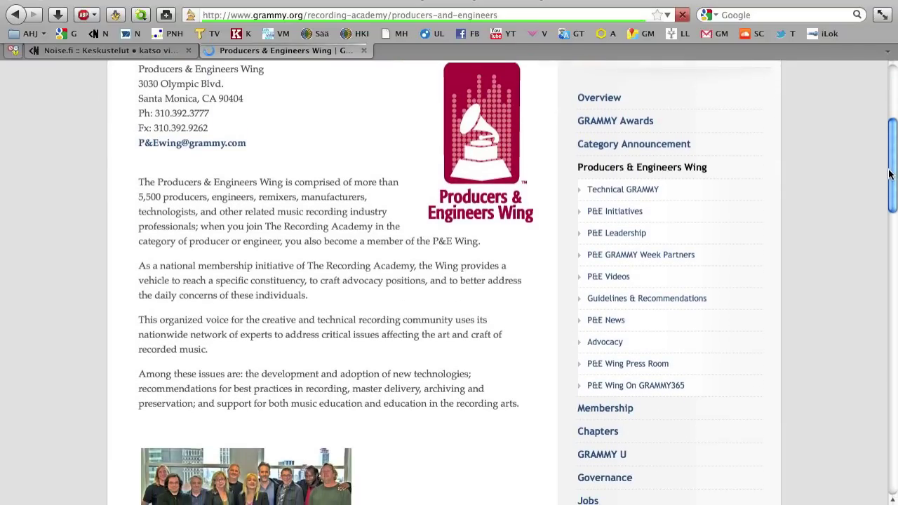
{"action": "left_click", "coordinate": [698, 300]}
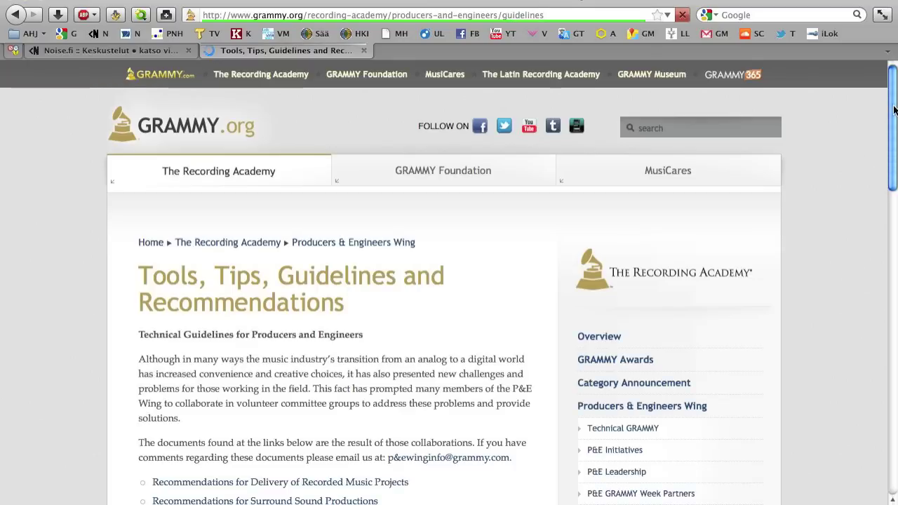
{"action": "scroll", "coordinate": [650, 271], "scroll_direction": "down", "scroll_amount": 4}
{"action": "left_click", "coordinate": [402, 304]}
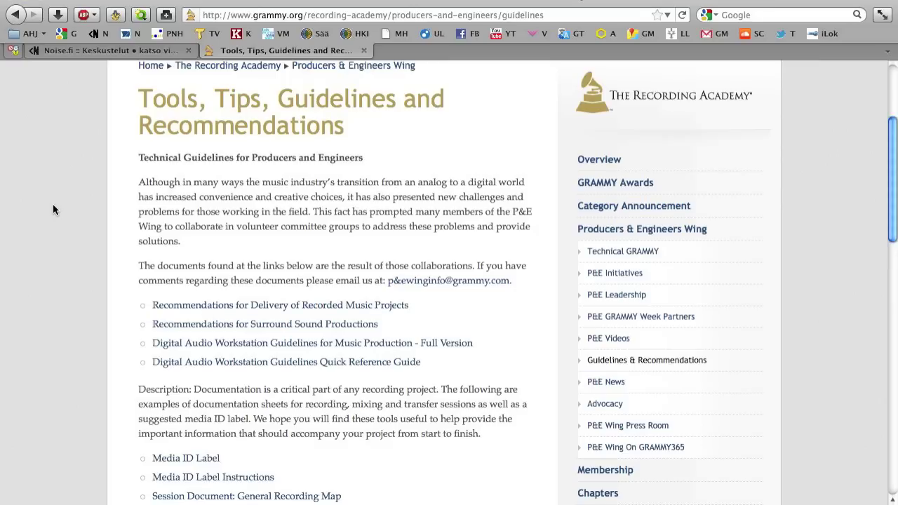
{"action": "scroll", "coordinate": [53, 205], "scroll_direction": "down", "scroll_amount": 1}
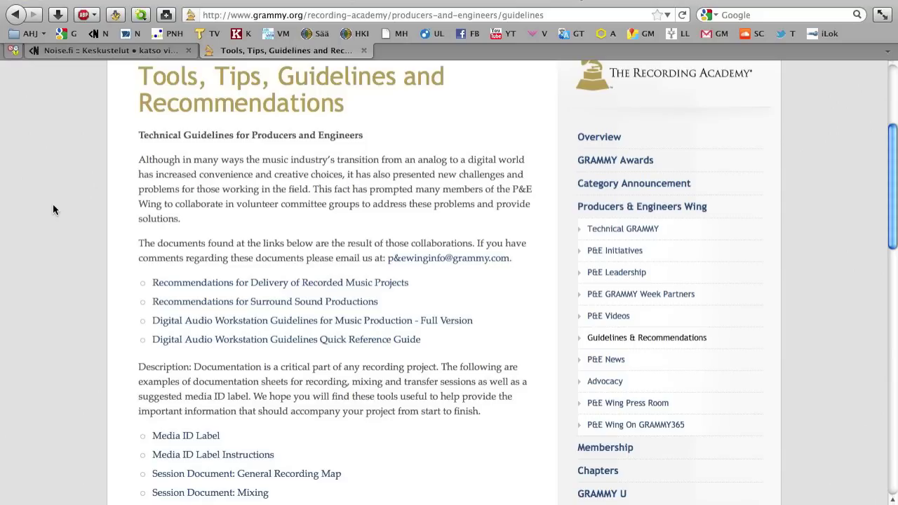
Step: Switch to Finder, list the Downloads folder and check the size of the Copy of Crusher DRUMS St2c STRIPPED folder
{"action": "key", "text": "super+Tab"}
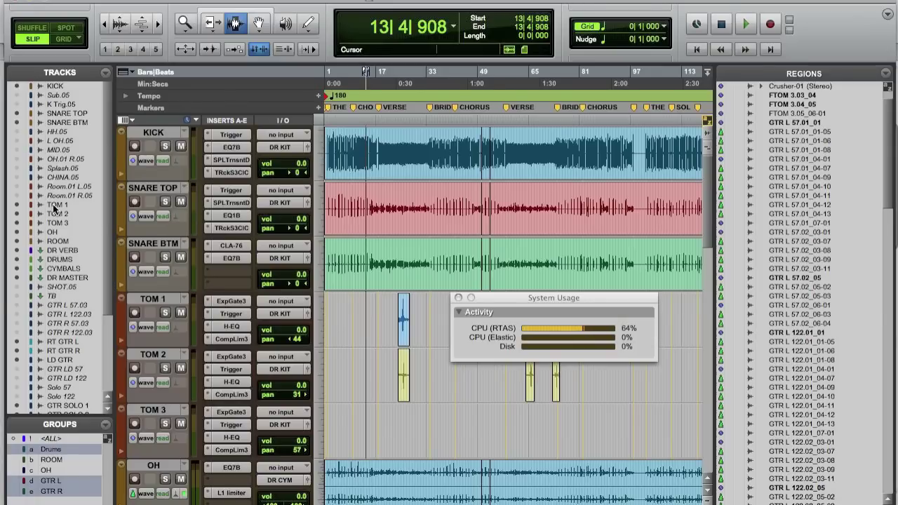
{"action": "key", "text": "super+Tab"}
{"action": "left_click", "coordinate": [52, 120]}
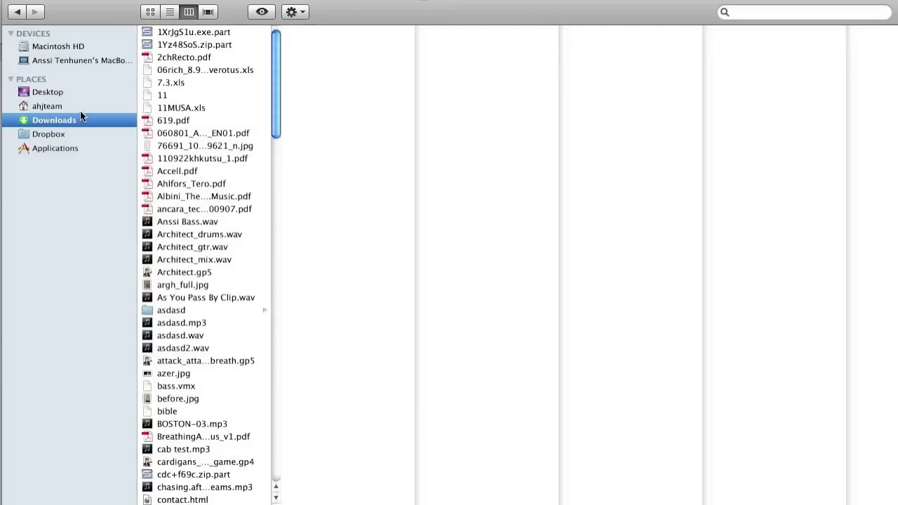
{"action": "left_click", "coordinate": [170, 11]}
{"action": "right_click", "coordinate": [245, 42]}
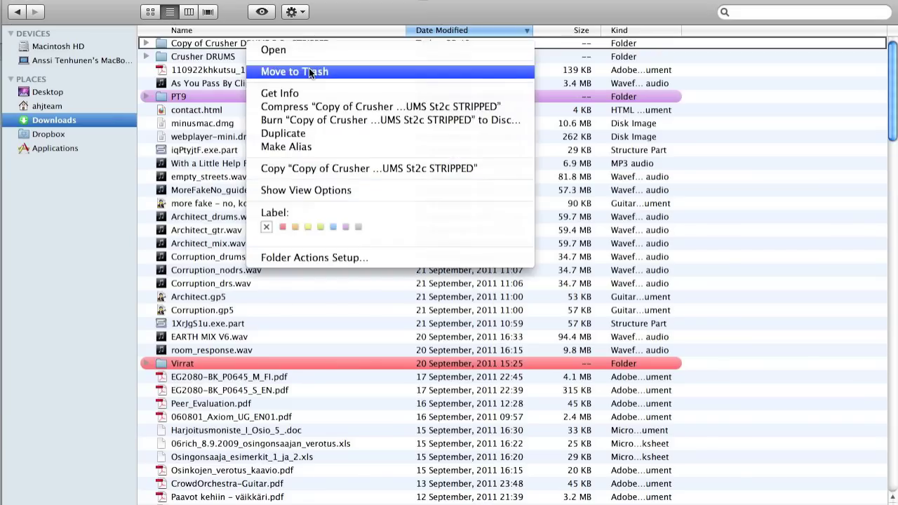
{"action": "left_click", "coordinate": [308, 93]}
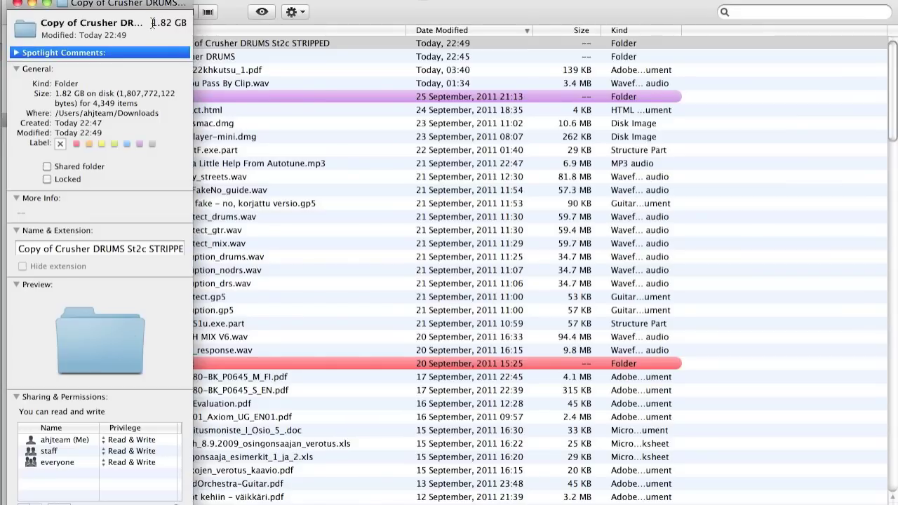
{"action": "left_click", "coordinate": [17, 4]}
Step: Check the size of the original Crusher DRUMS folder for comparison
{"action": "left_click", "coordinate": [213, 60]}
{"action": "right_click", "coordinate": [212, 60]}
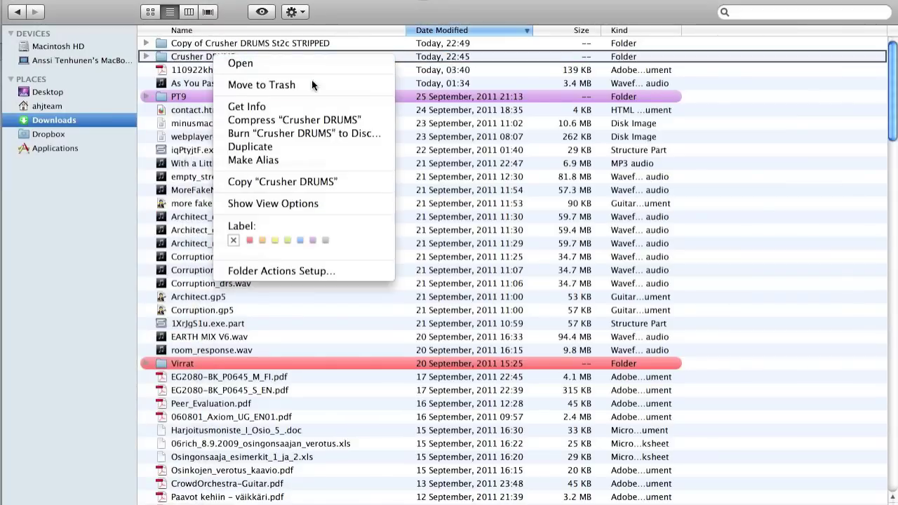
{"action": "left_click", "coordinate": [298, 103]}
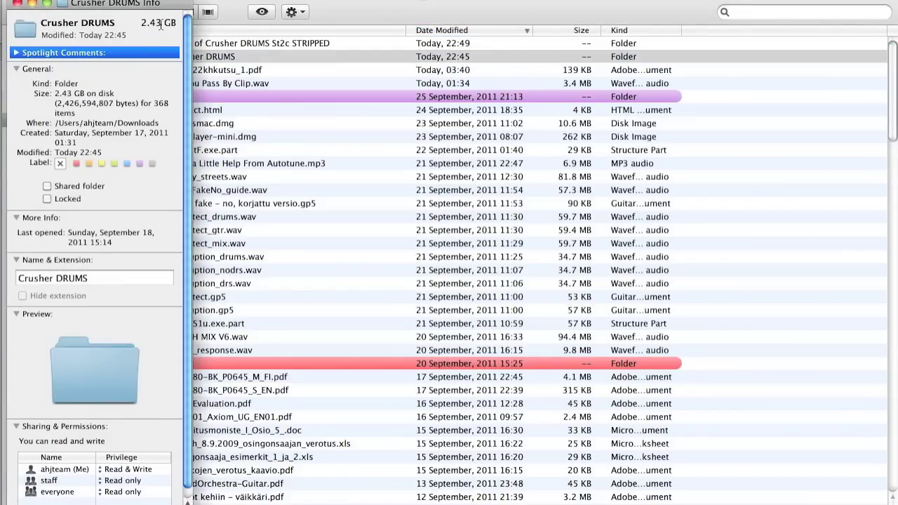
{"action": "left_click", "coordinate": [18, 5]}
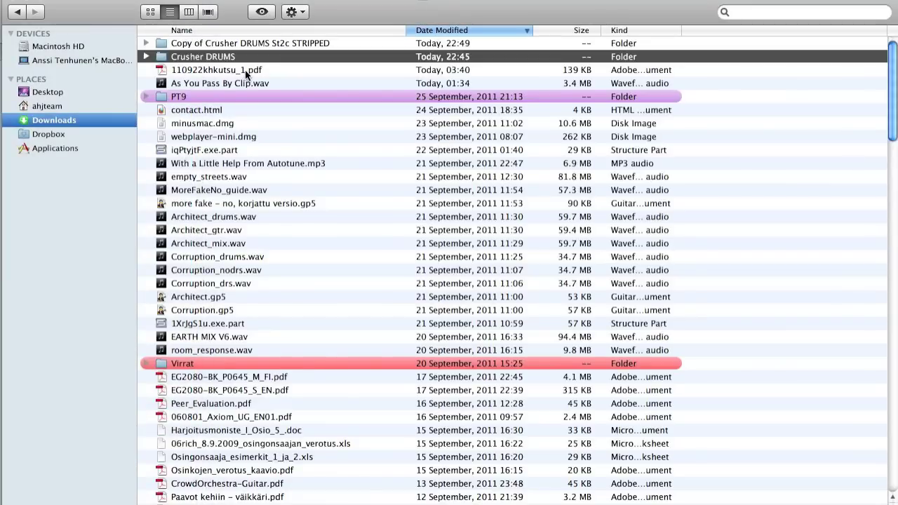
Step: Switch back to Pro Tools and select all regions on the session's tracks
{"action": "key", "text": "super+Tab"}
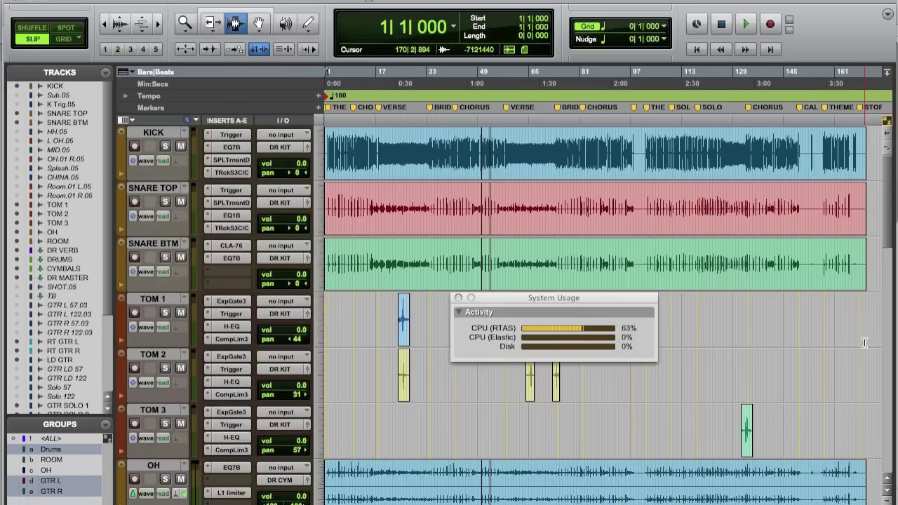
{"action": "key", "text": "super+a"}
{"action": "scroll", "coordinate": [822, 323], "scroll_direction": "down", "scroll_amount": 10}
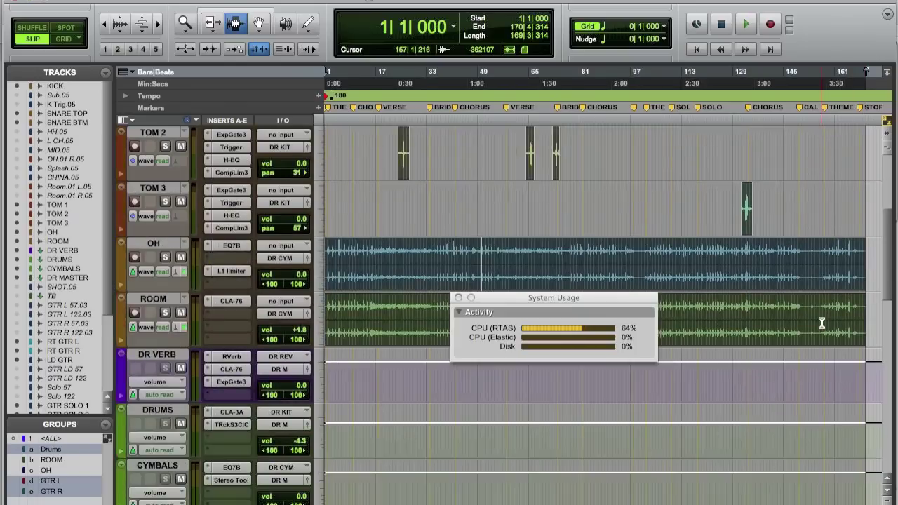
{"action": "scroll", "coordinate": [822, 323], "scroll_direction": "down", "scroll_amount": 5}
{"action": "scroll", "coordinate": [822, 323], "scroll_direction": "up", "scroll_amount": 15}
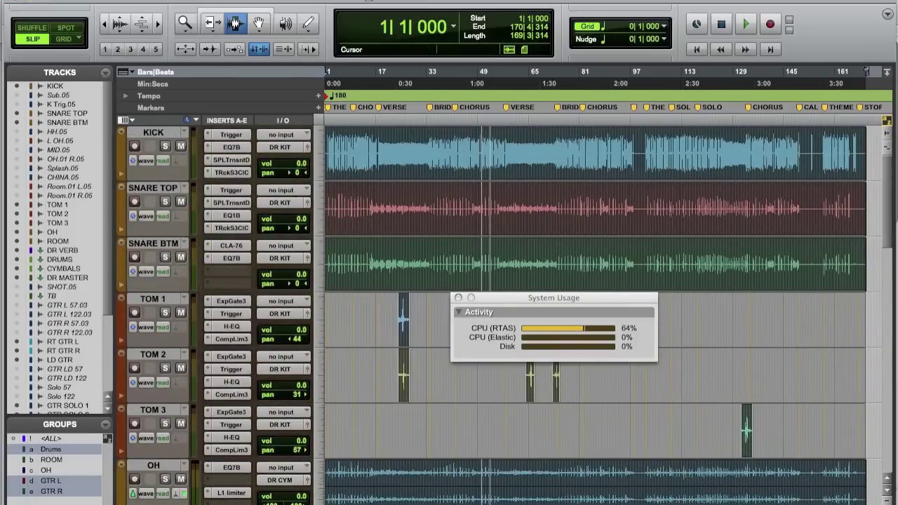
Step: Consolidate the selected regions on all of the session's tracks
{"action": "left_click", "coordinate": [135, 1]}
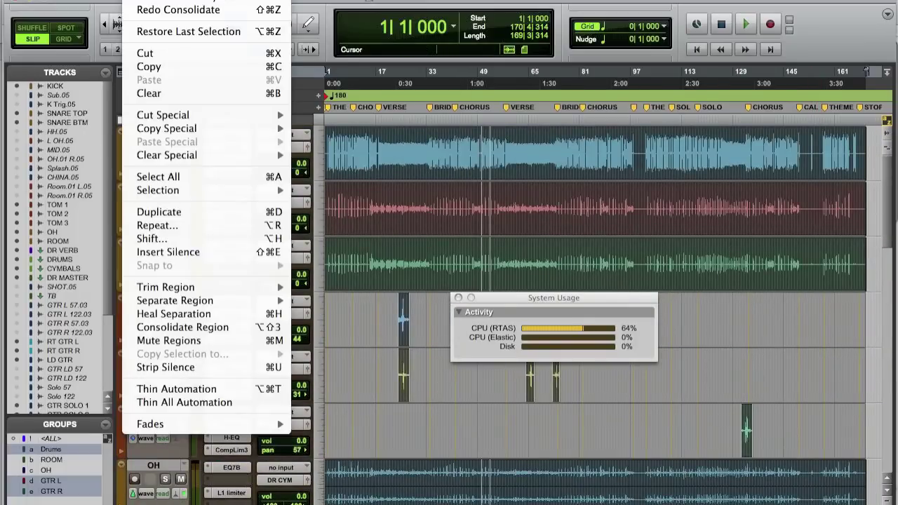
{"action": "left_click", "coordinate": [186, 330]}
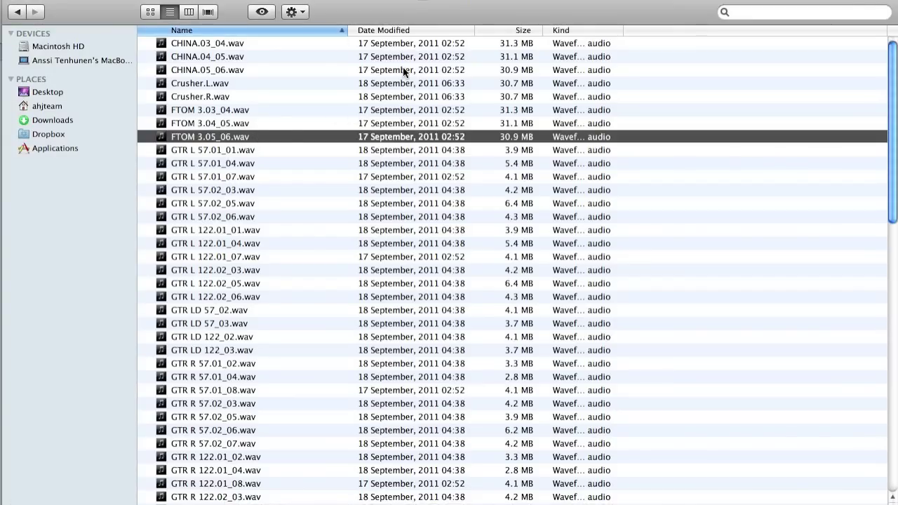
Step: Switch to Finder, open the session's Audio Files folder sorted by newest modification date and look through the consolidated WAV files
{"action": "left_click", "coordinate": [430, 29]}
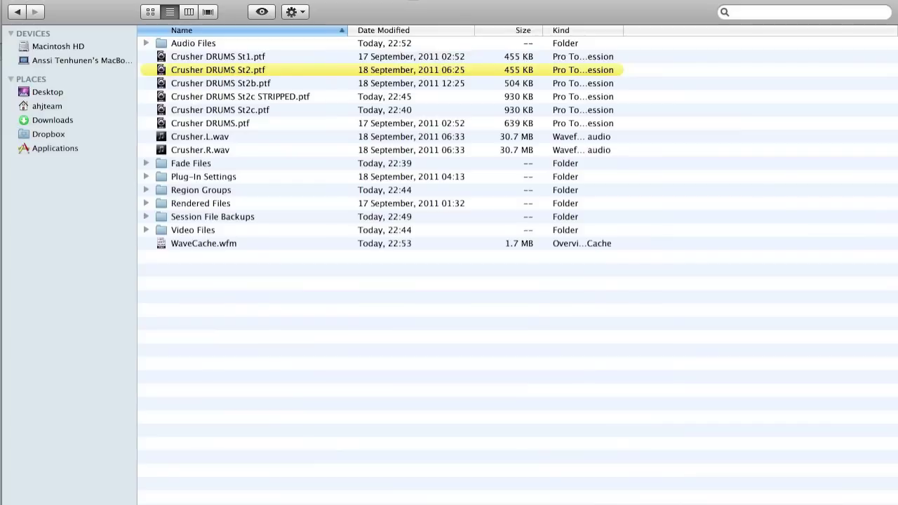
{"action": "left_click", "coordinate": [193, 43]}
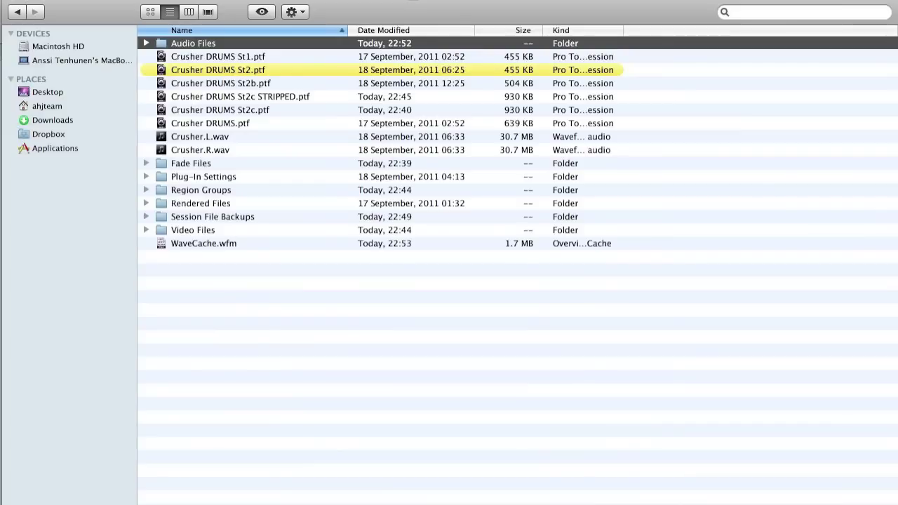
{"action": "double_click", "coordinate": [194, 44]}
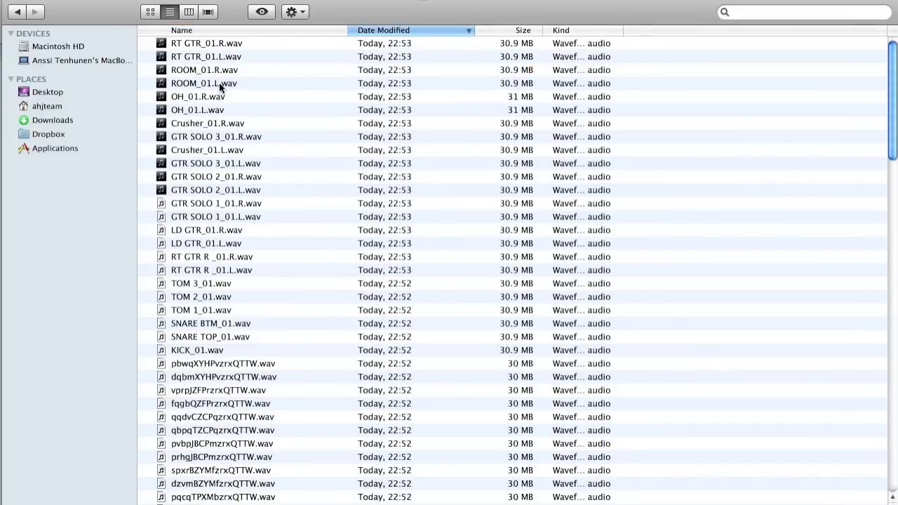
{"action": "scroll", "coordinate": [357, 387], "scroll_direction": "down", "scroll_amount": 3}
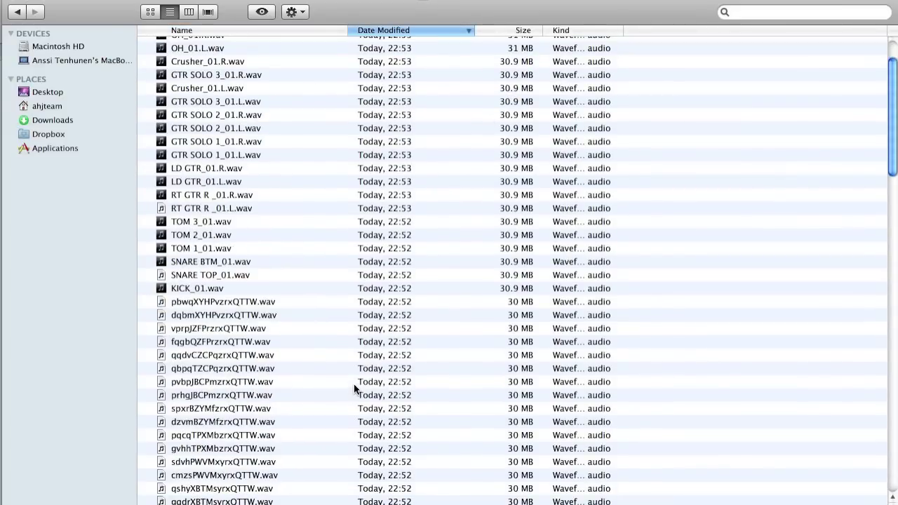
Step: Select all the newly consolidated audio files, from KICK_01.wav up to the newest file in the Audio Files folder
{"action": "left_click", "coordinate": [201, 227]}
{"action": "scroll", "coordinate": [214, 192], "scroll_direction": "up", "scroll_amount": 5}
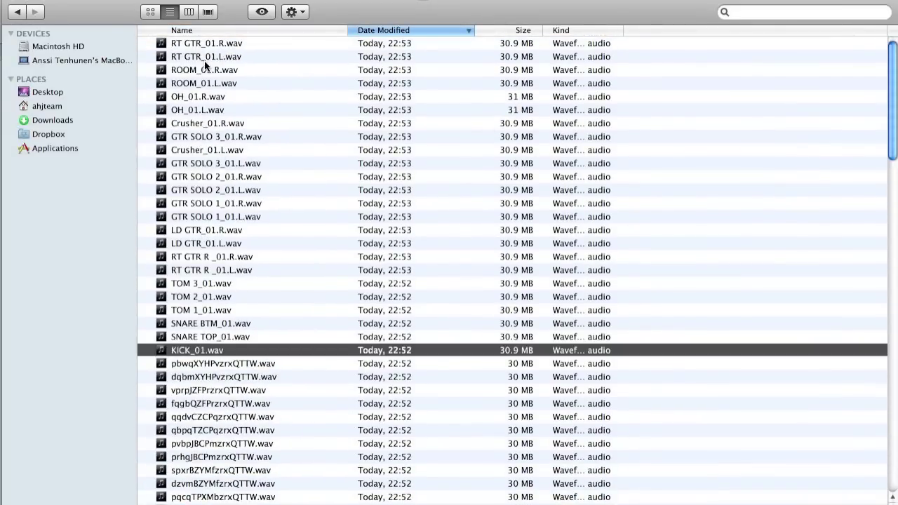
{"action": "left_click", "coordinate": [211, 44], "text": "shift"}
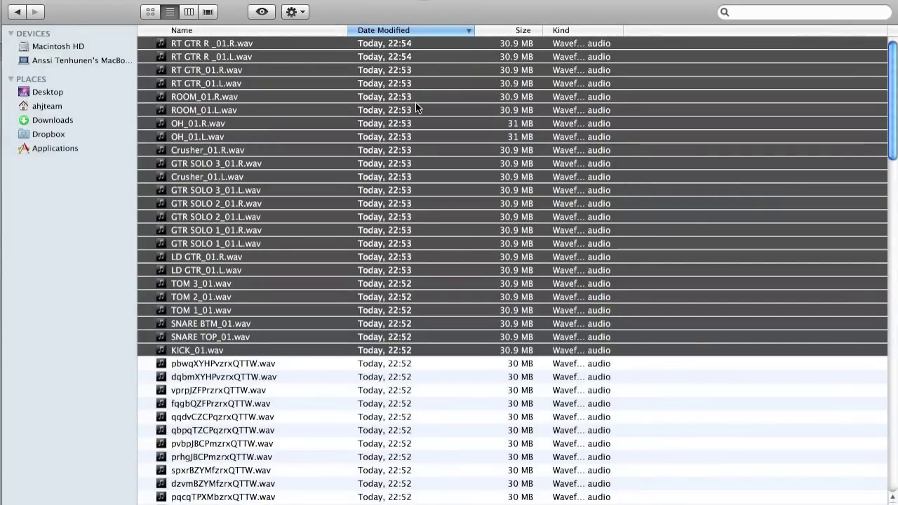
{"action": "right_click", "coordinate": [350, 70]}
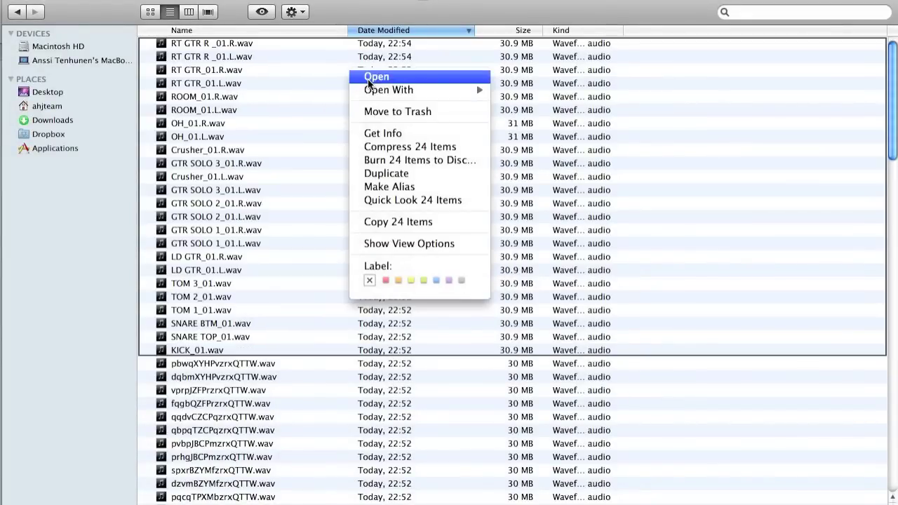
{"action": "left_click", "coordinate": [604, 7]}
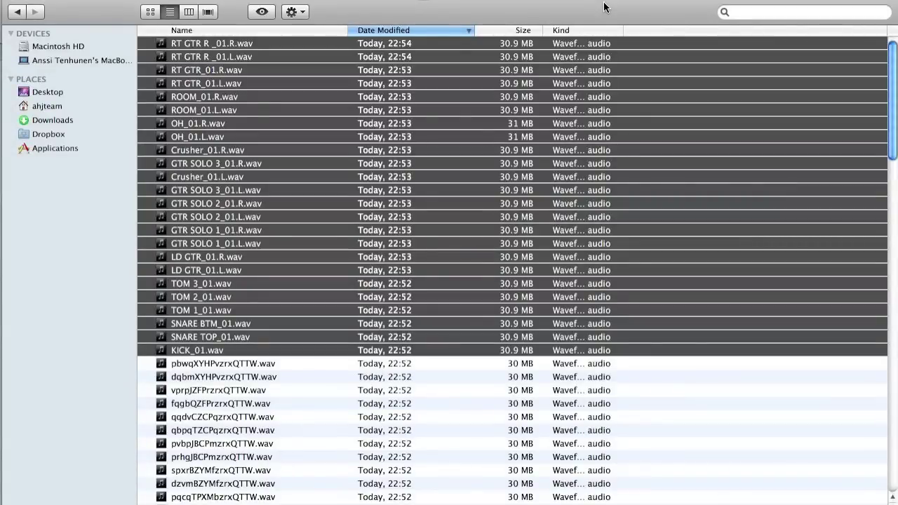
Step: Switch back to Pro Tools and check which export options are available for the session
{"action": "mouse_move", "coordinate": [362, 501]}
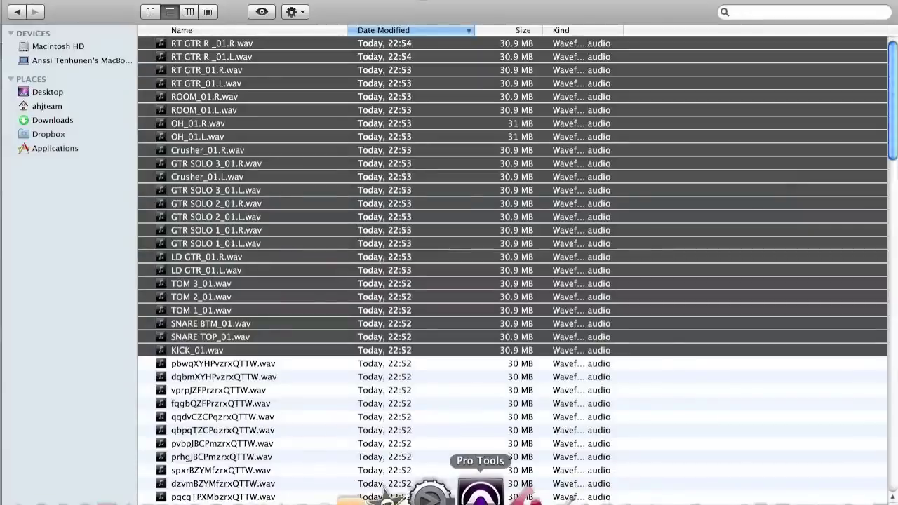
{"action": "left_click", "coordinate": [480, 496]}
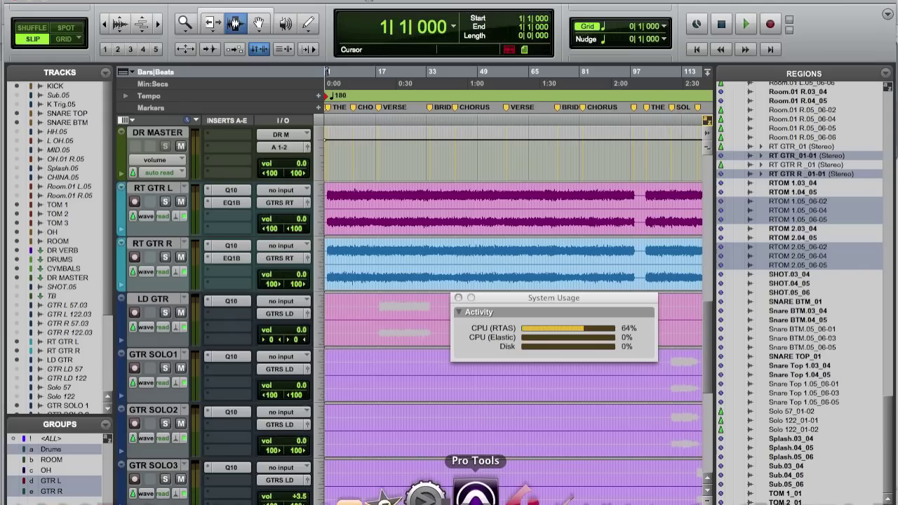
{"action": "left_click", "coordinate": [104, 2]}
{"action": "mouse_move", "coordinate": [181, 188]}
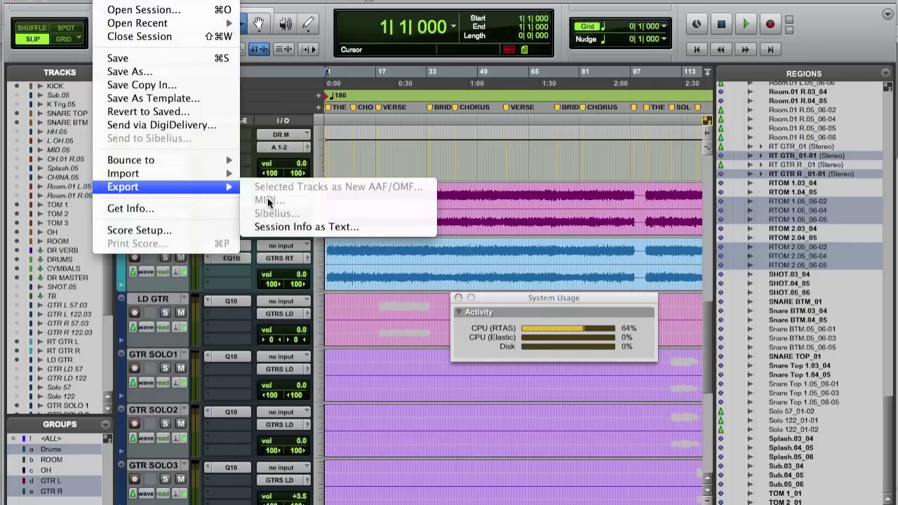
{"action": "left_click", "coordinate": [421, 9]}
Step: Create a new MIDI track directly below the RT GTR L track
{"action": "left_click", "coordinate": [142, 195]}
{"action": "key", "text": "super+shift+n"}
{"action": "key", "text": "super+Right"}
{"action": "key", "text": "super+Down"}
{"action": "key", "text": "super+Down"}
{"action": "key", "text": "super+Down"}
{"action": "key", "text": "super+Down"}
{"action": "key", "text": "Return"}
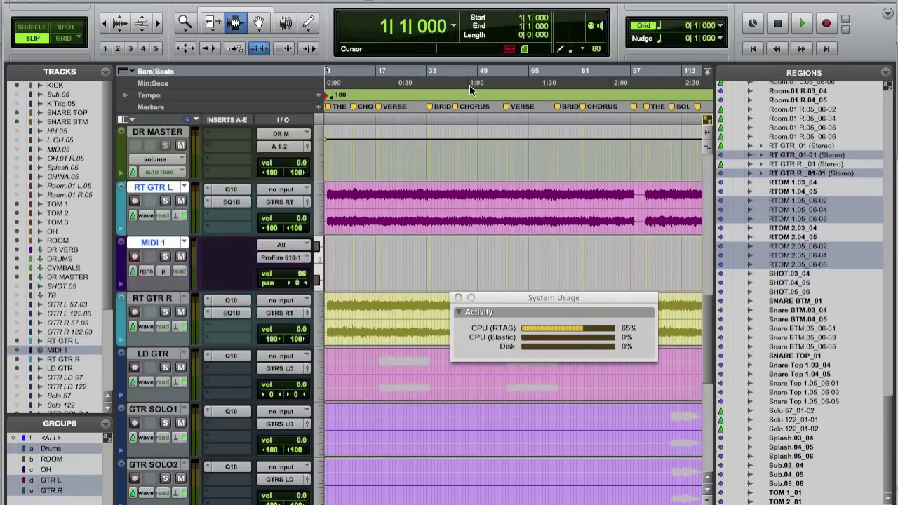
Step: Draw freehand notes on the MIDI 1 track with the Pencil tool, reaching to about bar 37
{"action": "left_click", "coordinate": [364, 278]}
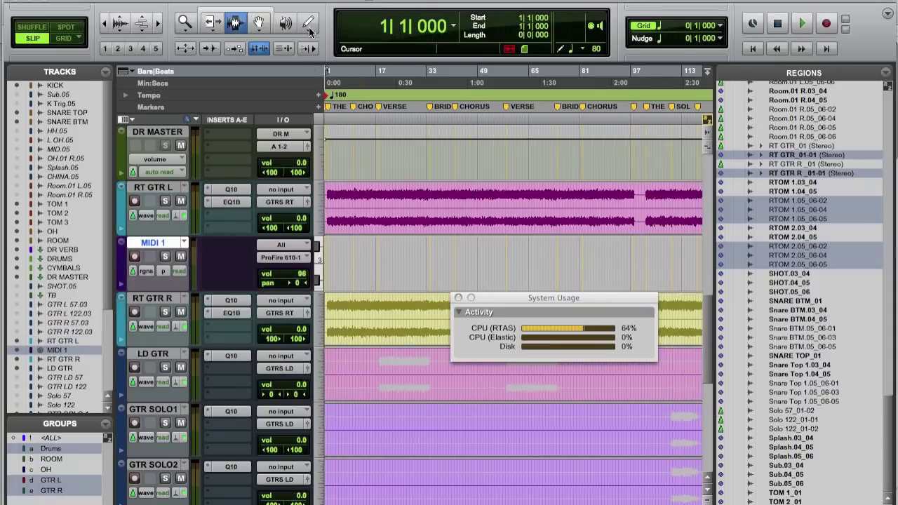
{"action": "key", "text": "F10"}
{"action": "key", "text": "ctrl+minus"}
{"action": "left_click_drag", "start_coordinate": [349, 256], "coordinate": [388, 256]}
{"action": "mouse_move", "coordinate": [335, 273]}
{"action": "left_mouse_down"}
{"action": "mouse_move", "coordinate": [431, 273]}
{"action": "mouse_move", "coordinate": [438, 260]}
{"action": "left_mouse_up"}
{"action": "left_click_drag", "start_coordinate": [390, 279], "coordinate": [430, 278]}
{"action": "left_click", "coordinate": [376, 276]}
{"action": "mouse_move", "coordinate": [360, 242]}
{"action": "left_mouse_down"}
{"action": "mouse_move", "coordinate": [406, 243]}
{"action": "mouse_move", "coordinate": [439, 267]}
{"action": "left_mouse_up"}
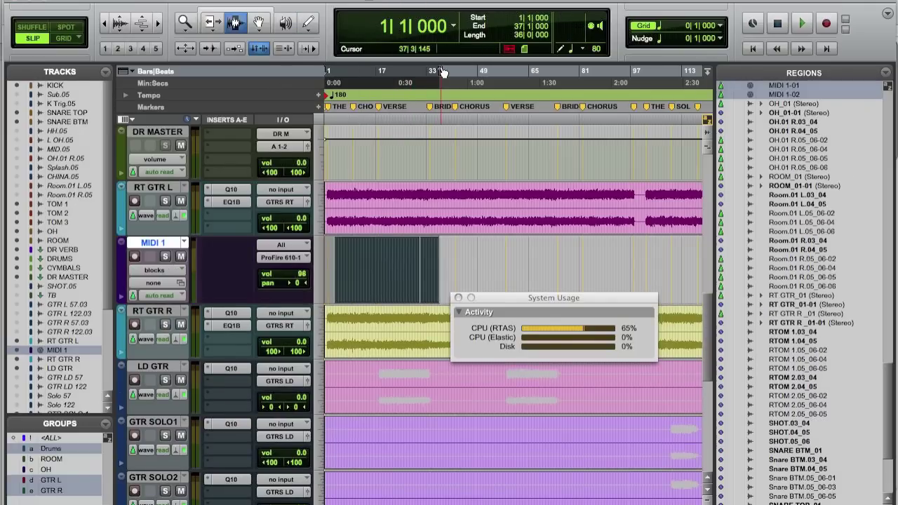
Step: Extend the timeline selection to about bar 173 and set up a MIDI export in format 1 (multitrack) with real-time properties applied
{"action": "mouse_move", "coordinate": [442, 72]}
{"action": "left_mouse_down"}
{"action": "mouse_move", "coordinate": [705, 77]}
{"action": "mouse_move", "coordinate": [511, 105]}
{"action": "mouse_move", "coordinate": [521, 118]}
{"action": "left_mouse_up"}
{"action": "left_click", "coordinate": [105, 1]}
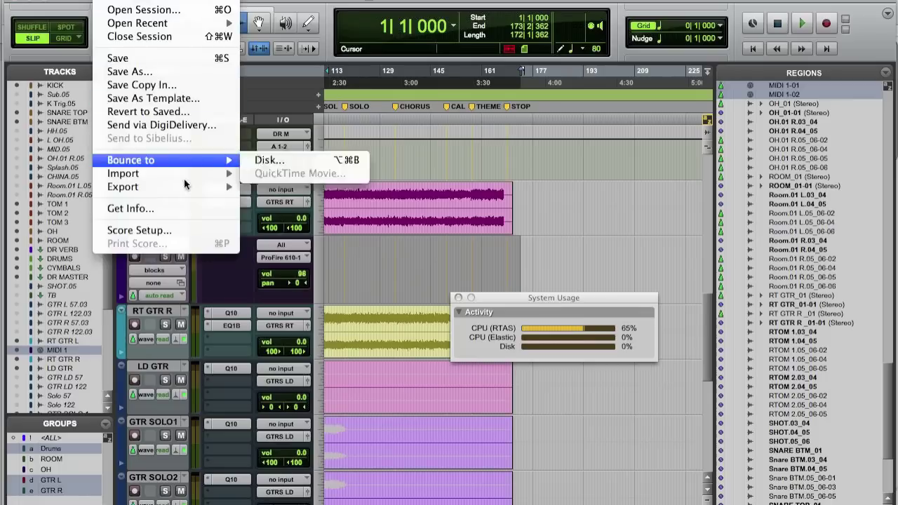
{"action": "mouse_move", "coordinate": [181, 187]}
{"action": "left_click", "coordinate": [308, 199]}
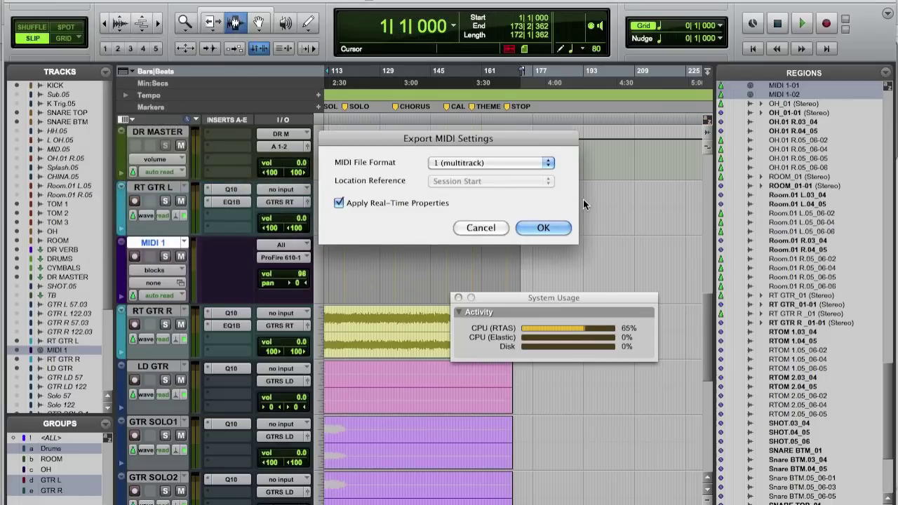
{"action": "left_click", "coordinate": [519, 162]}
{"action": "left_click", "coordinate": [489, 162]}
{"action": "left_click", "coordinate": [544, 229]}
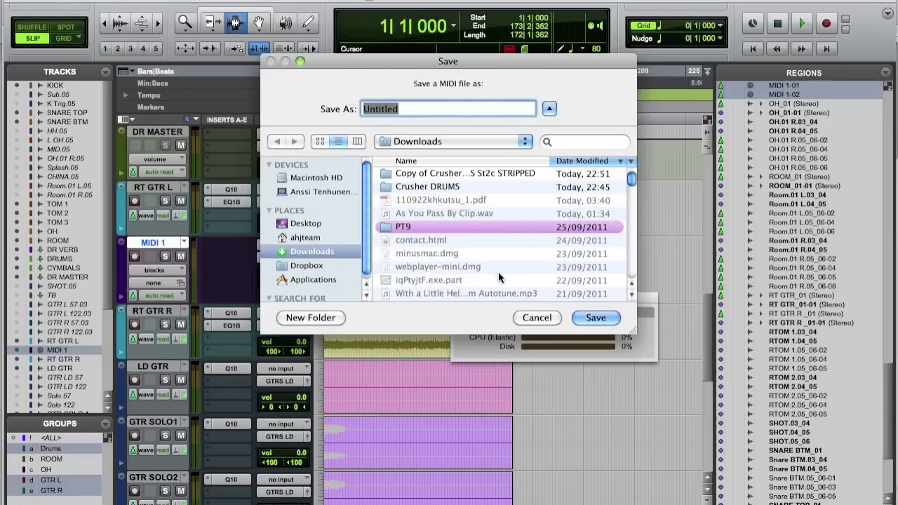
Step: Save the MIDI file as Untitled in the Copy of Crusher DRUMS St2c STRIPPED folder
{"action": "left_click", "coordinate": [409, 190]}
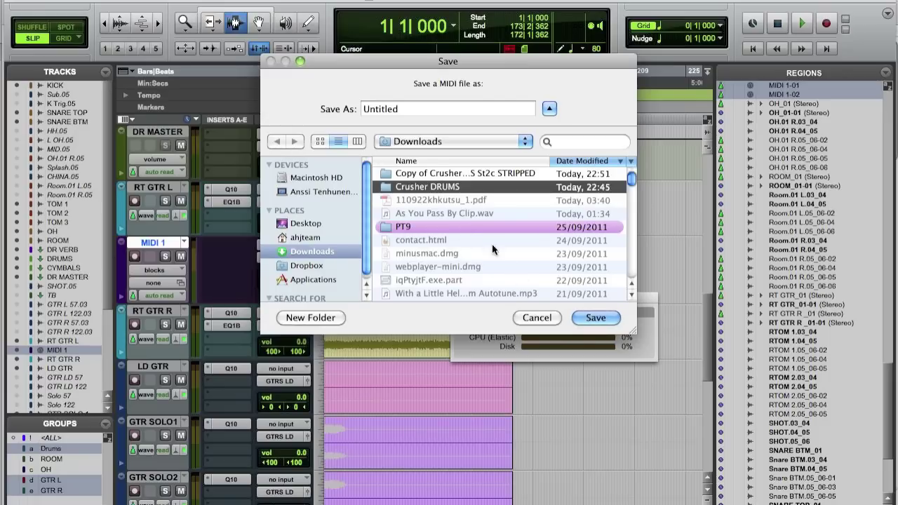
{"action": "double_click", "coordinate": [436, 174]}
{"action": "left_click", "coordinate": [591, 316]}
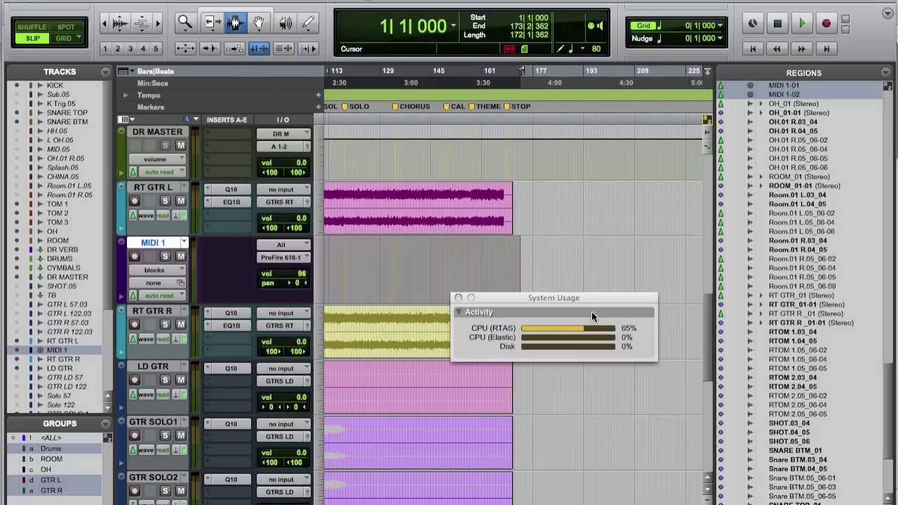